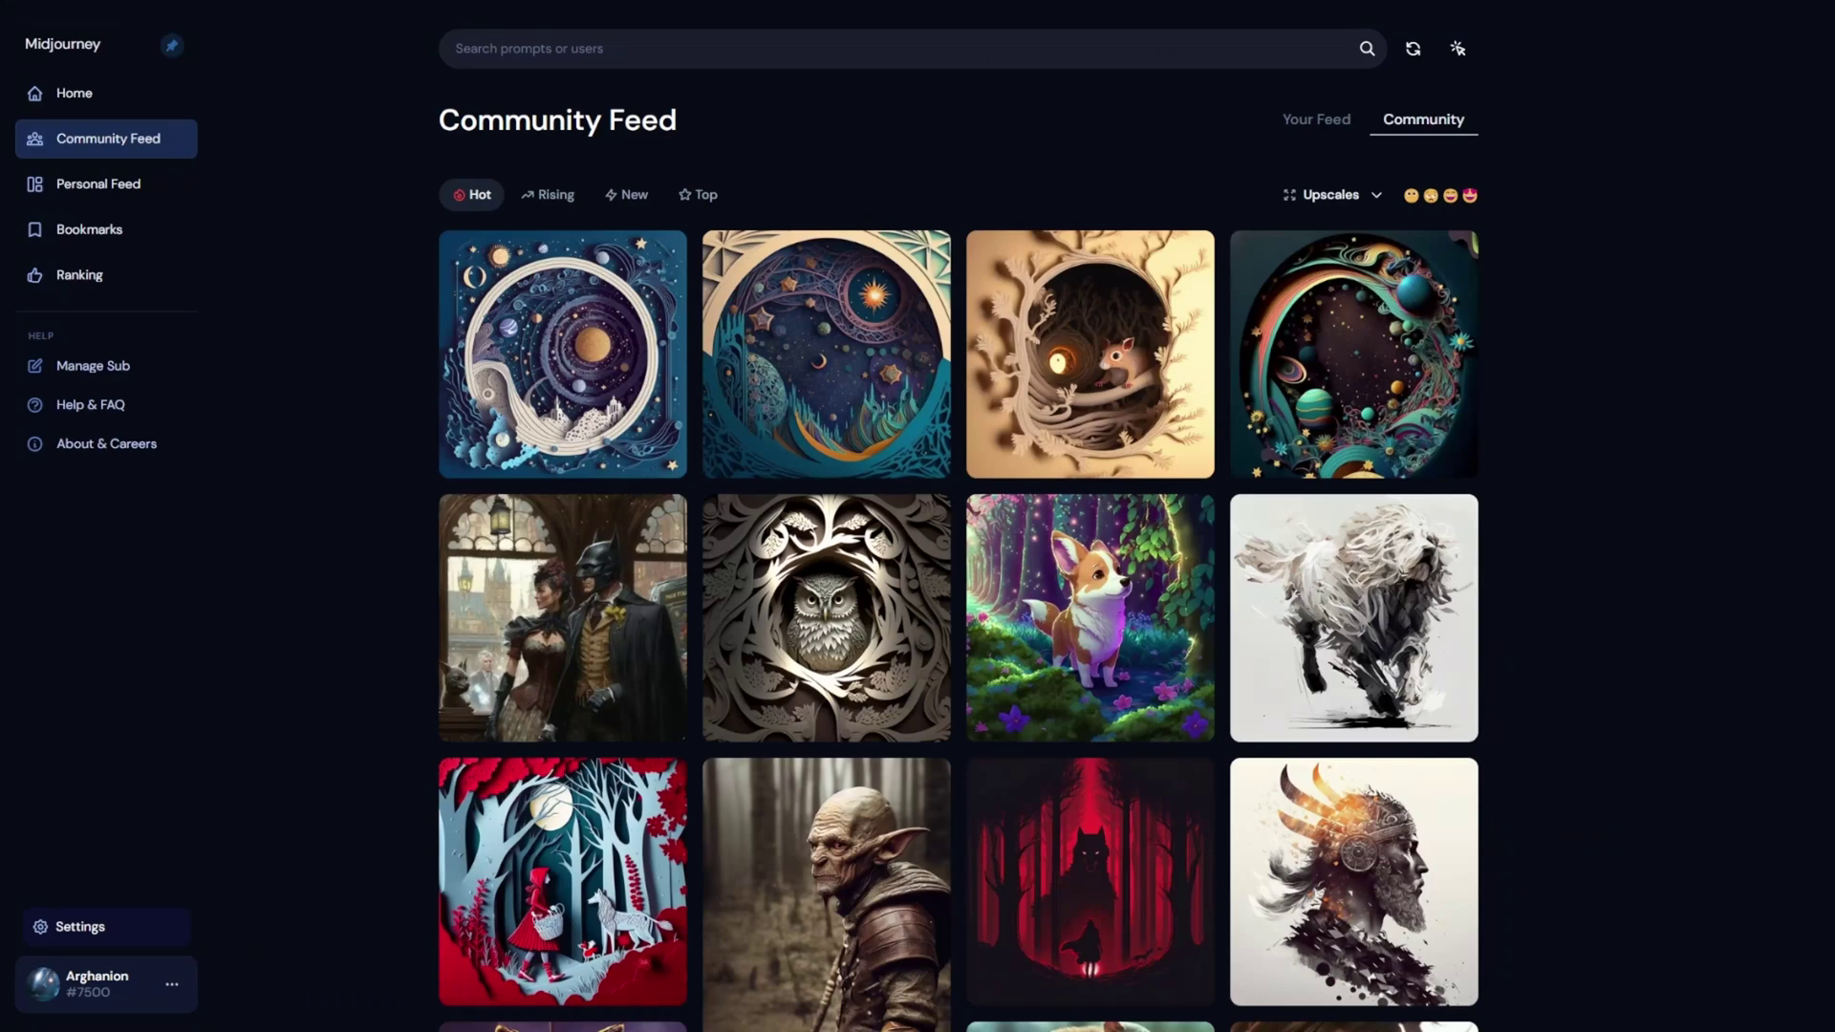
- Browse the Community Feed and open the Catwoman of Metropolis image in the lightbox
scroll(959, 573, down, 10)
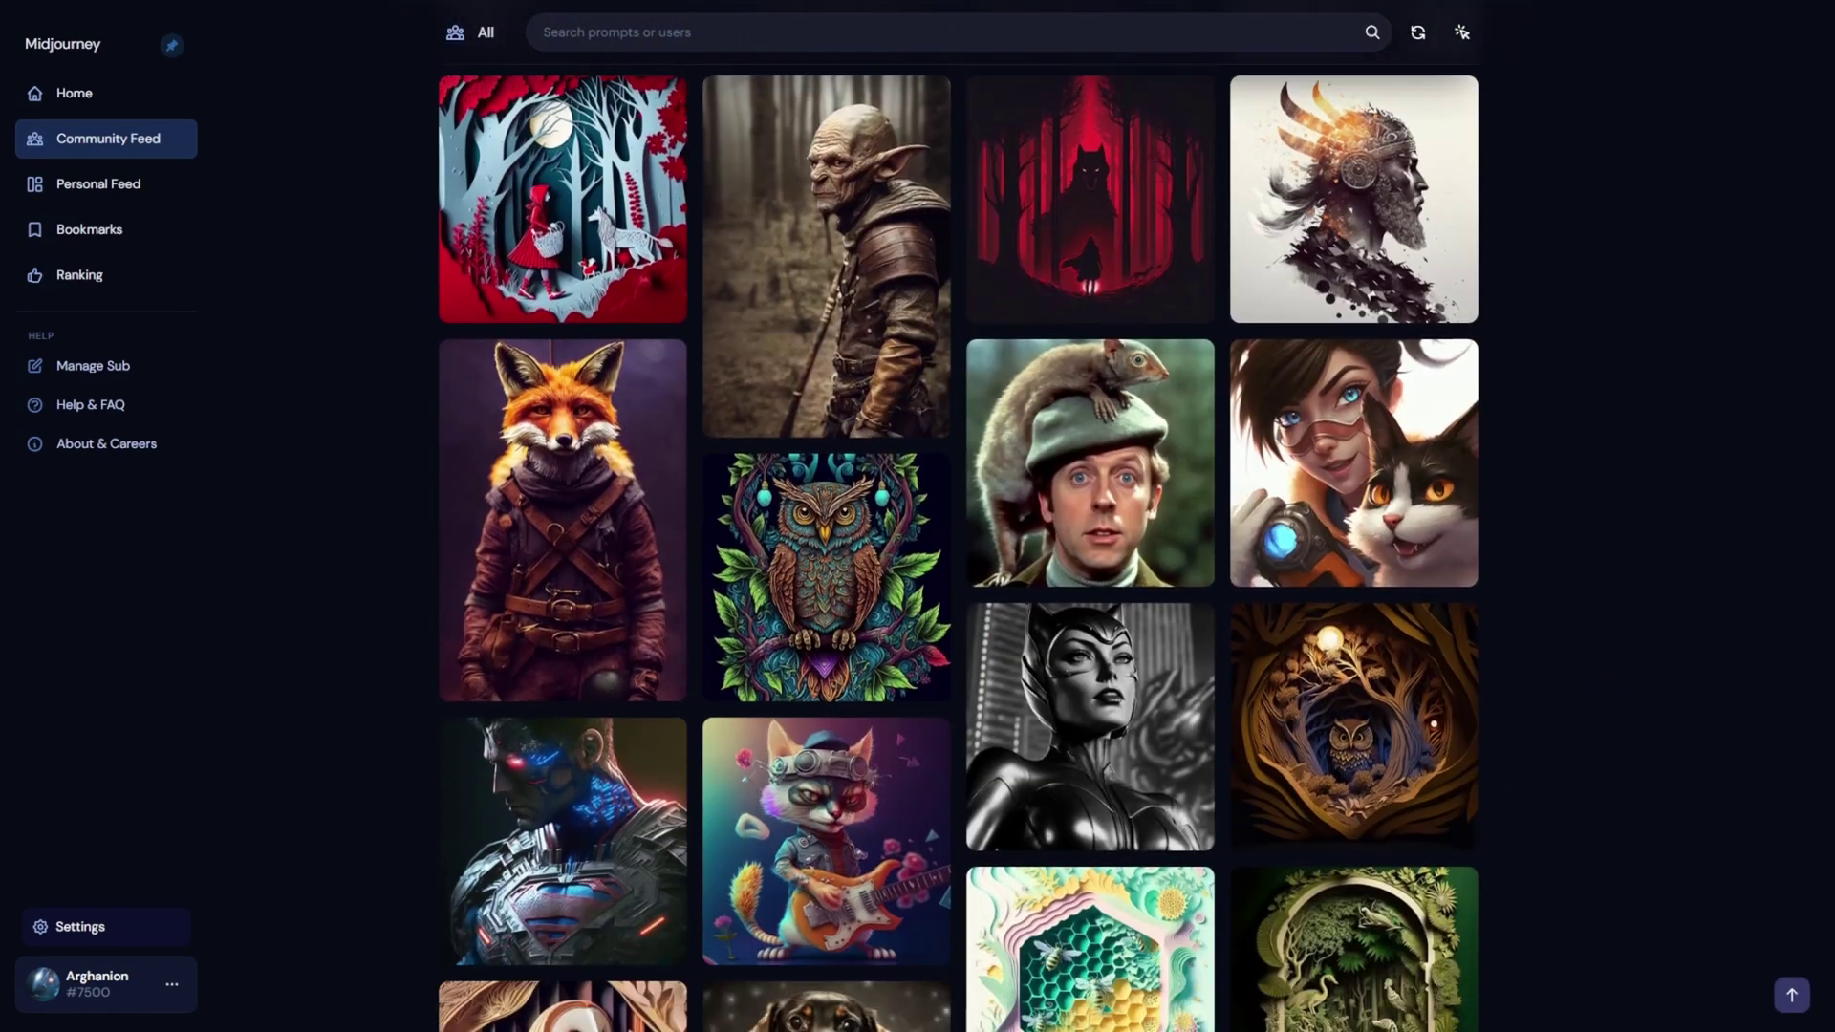
scroll(959, 574, down, 10)
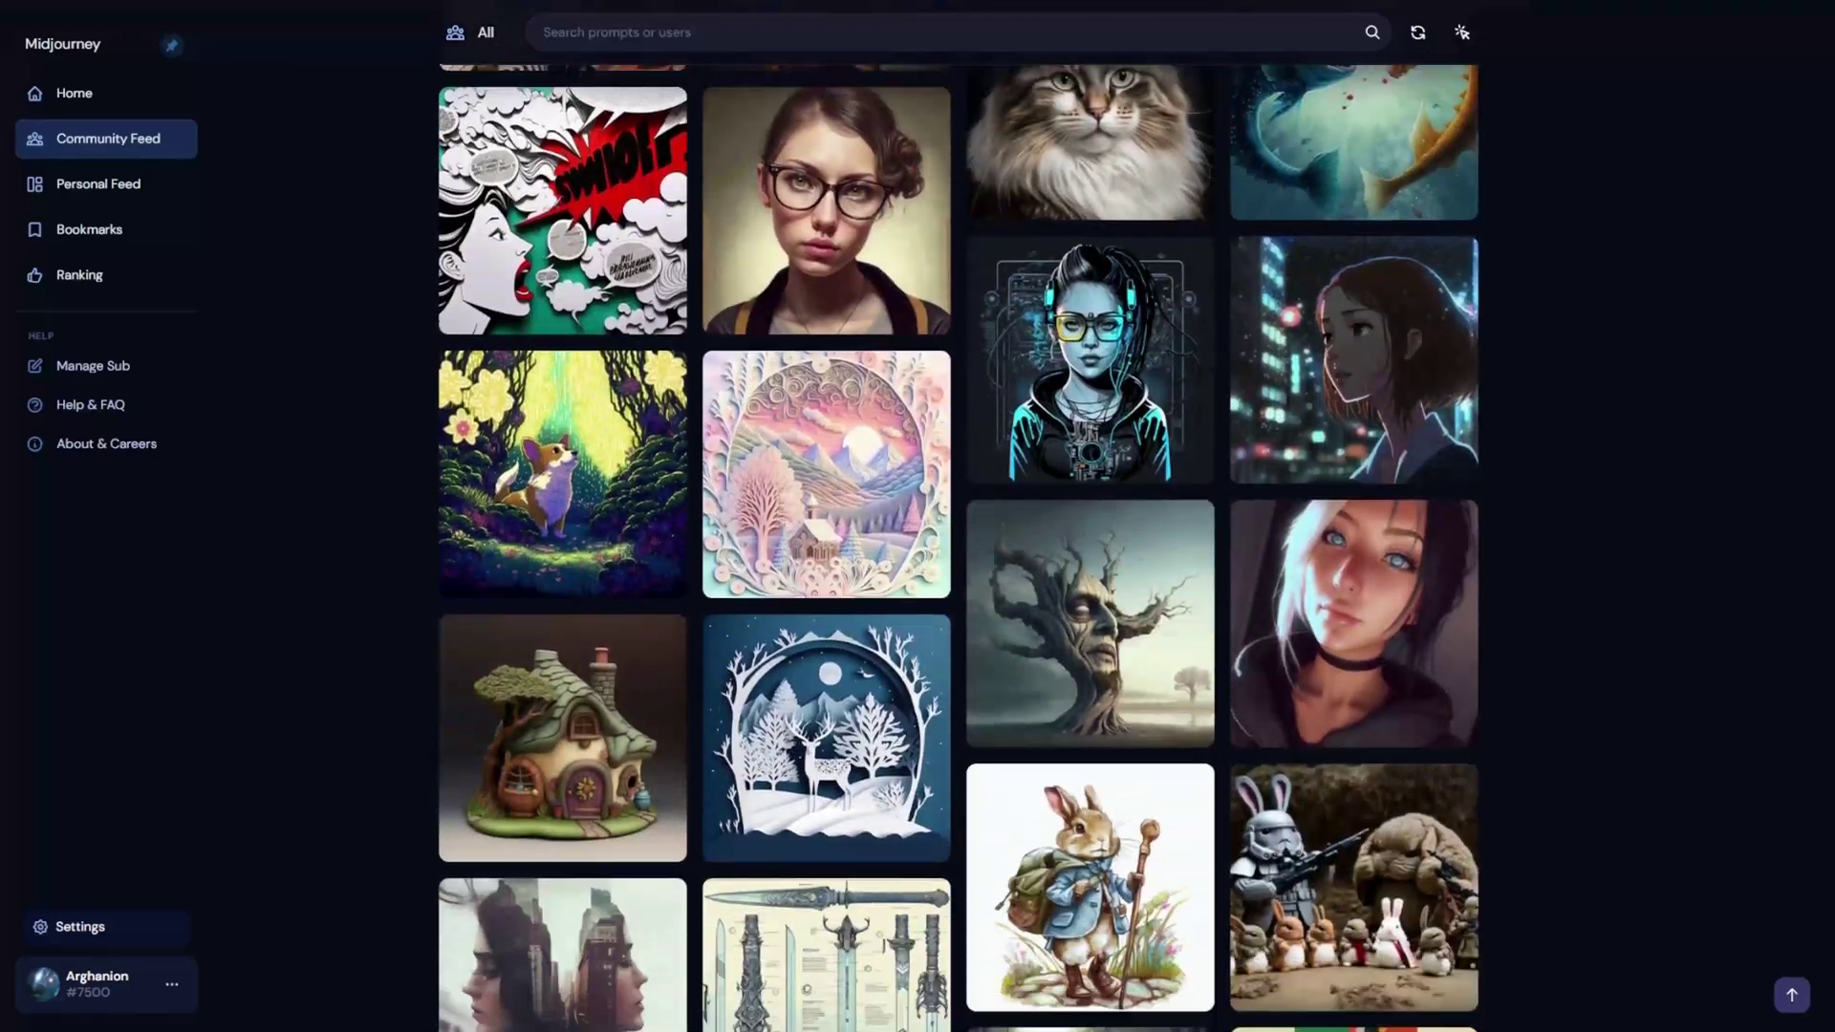
scroll(958, 574, down, 12)
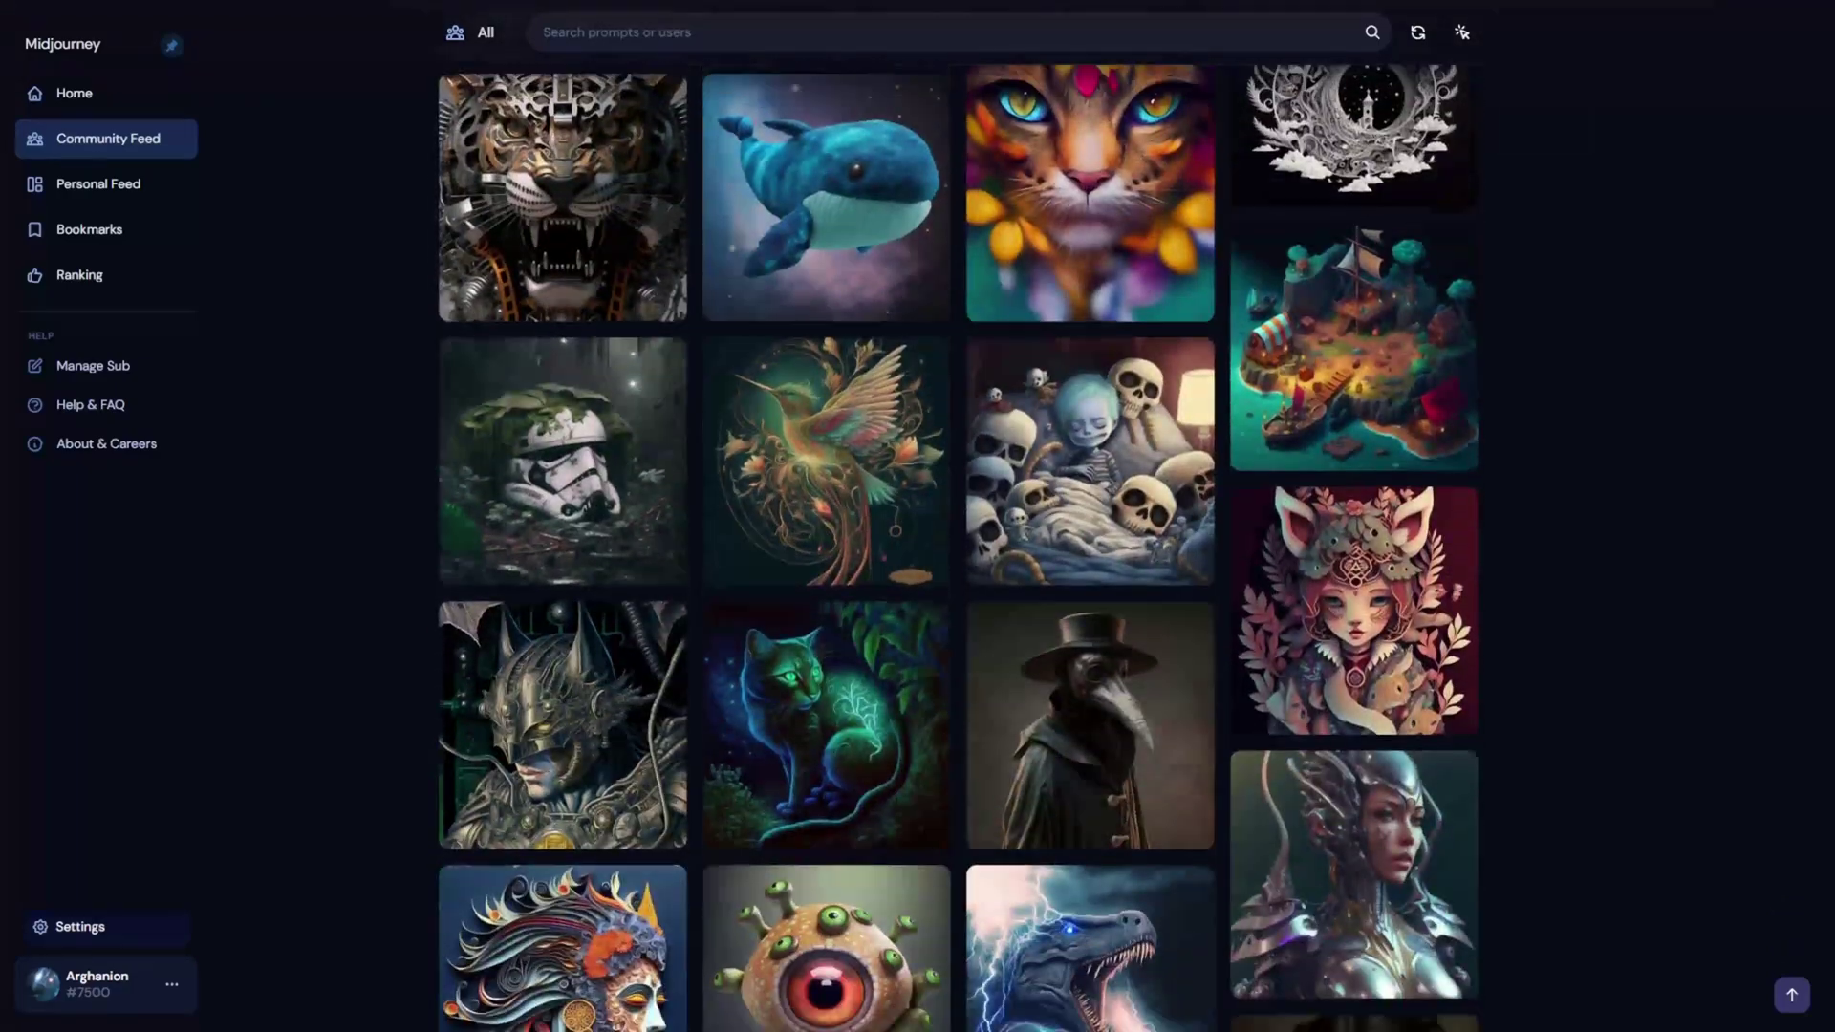
scroll(958, 573, down, 10)
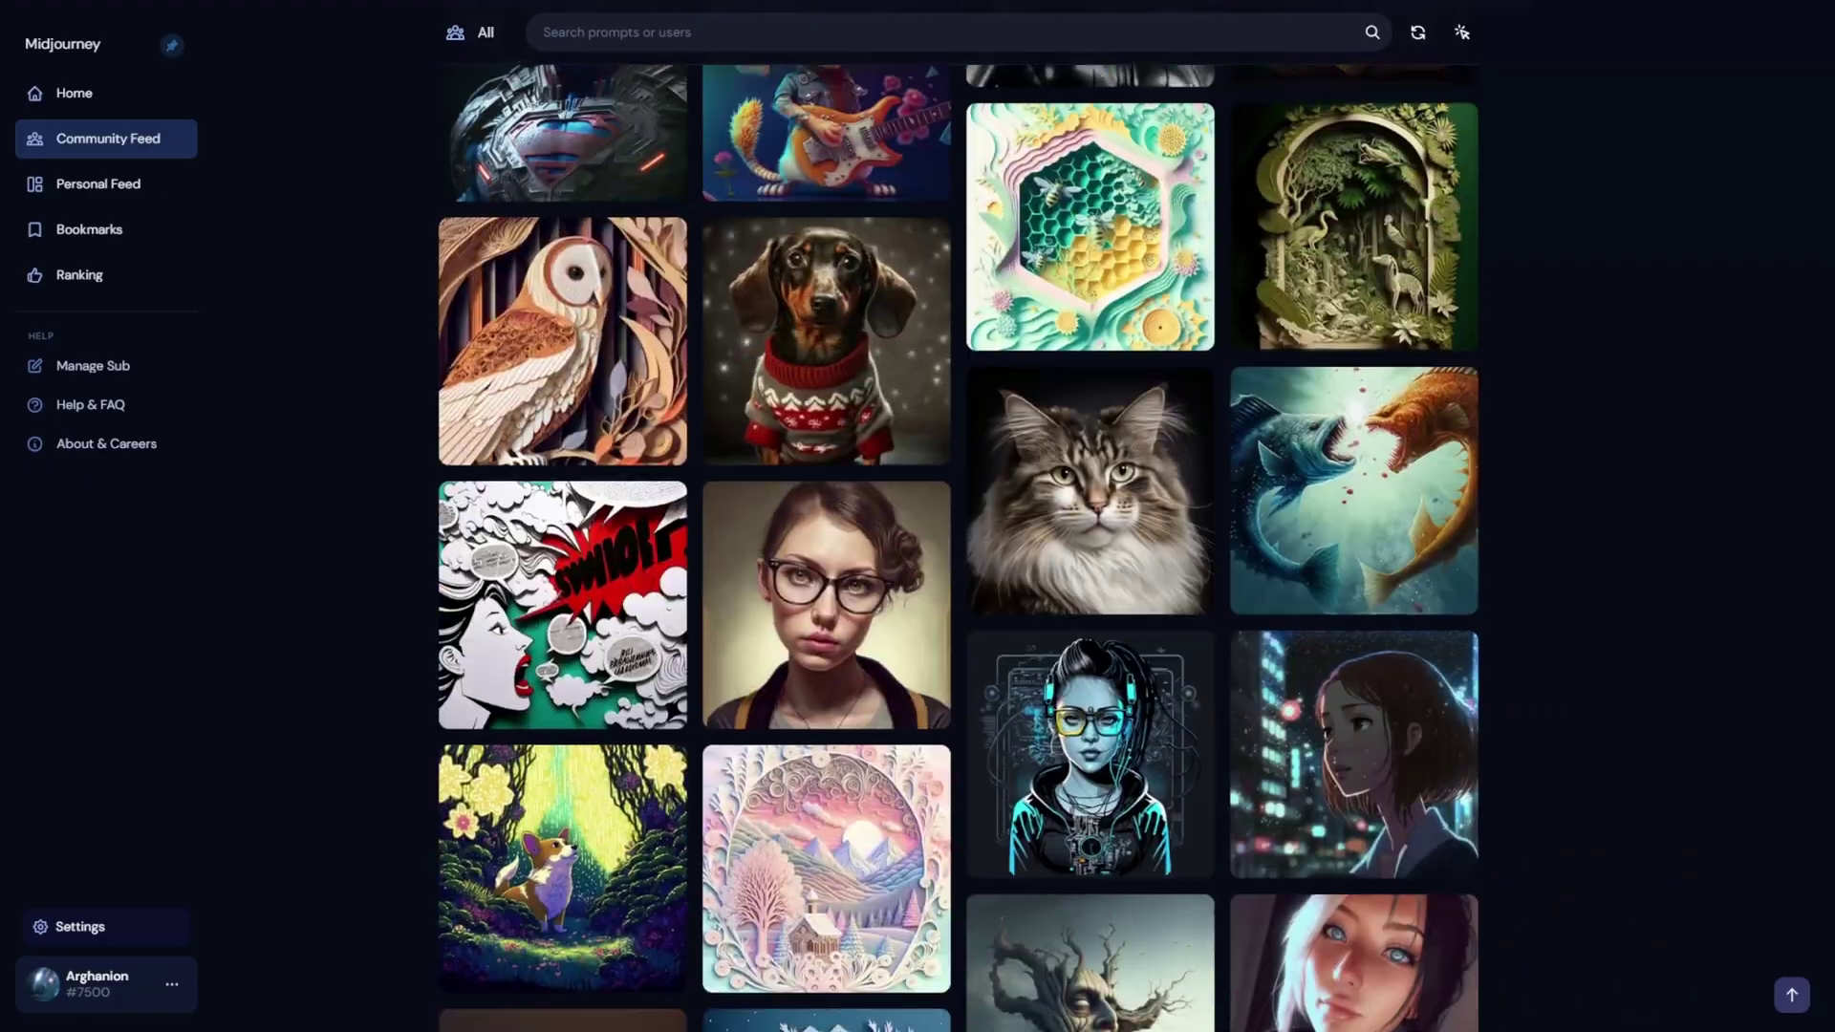
scroll(958, 545, up, 5)
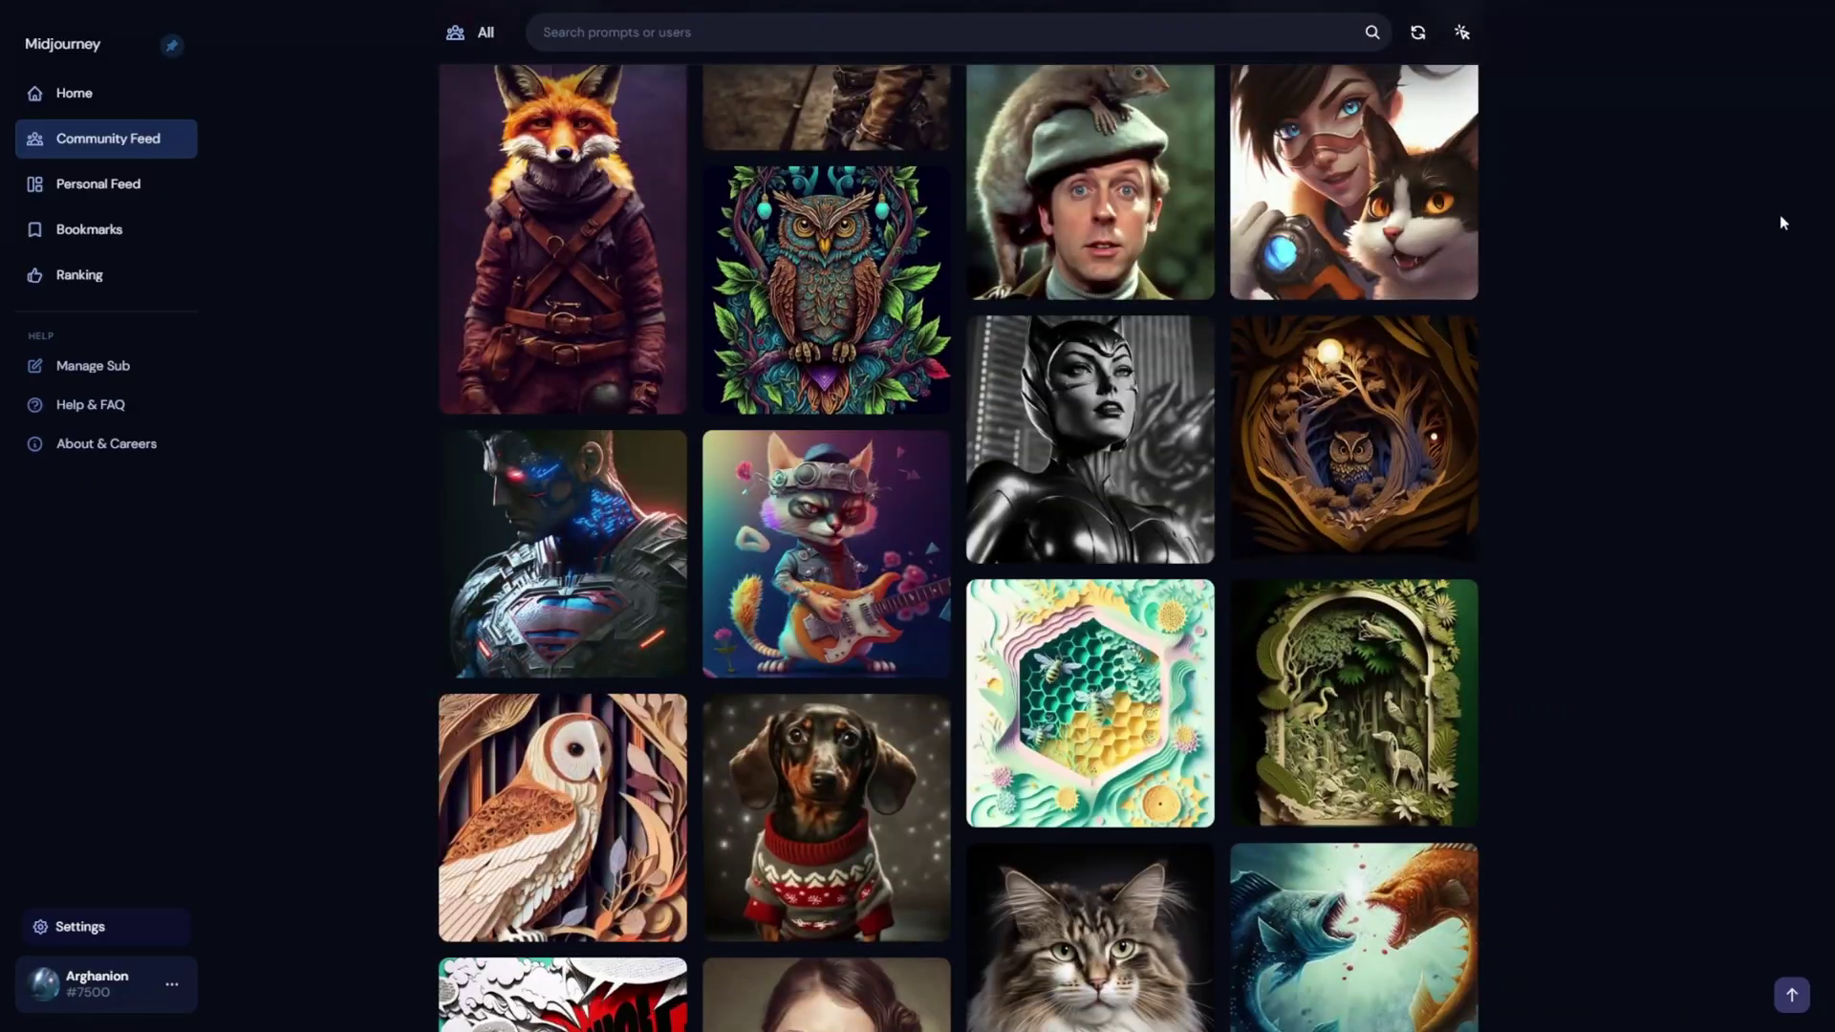
mouse_move(1130, 417)
click(1135, 381)
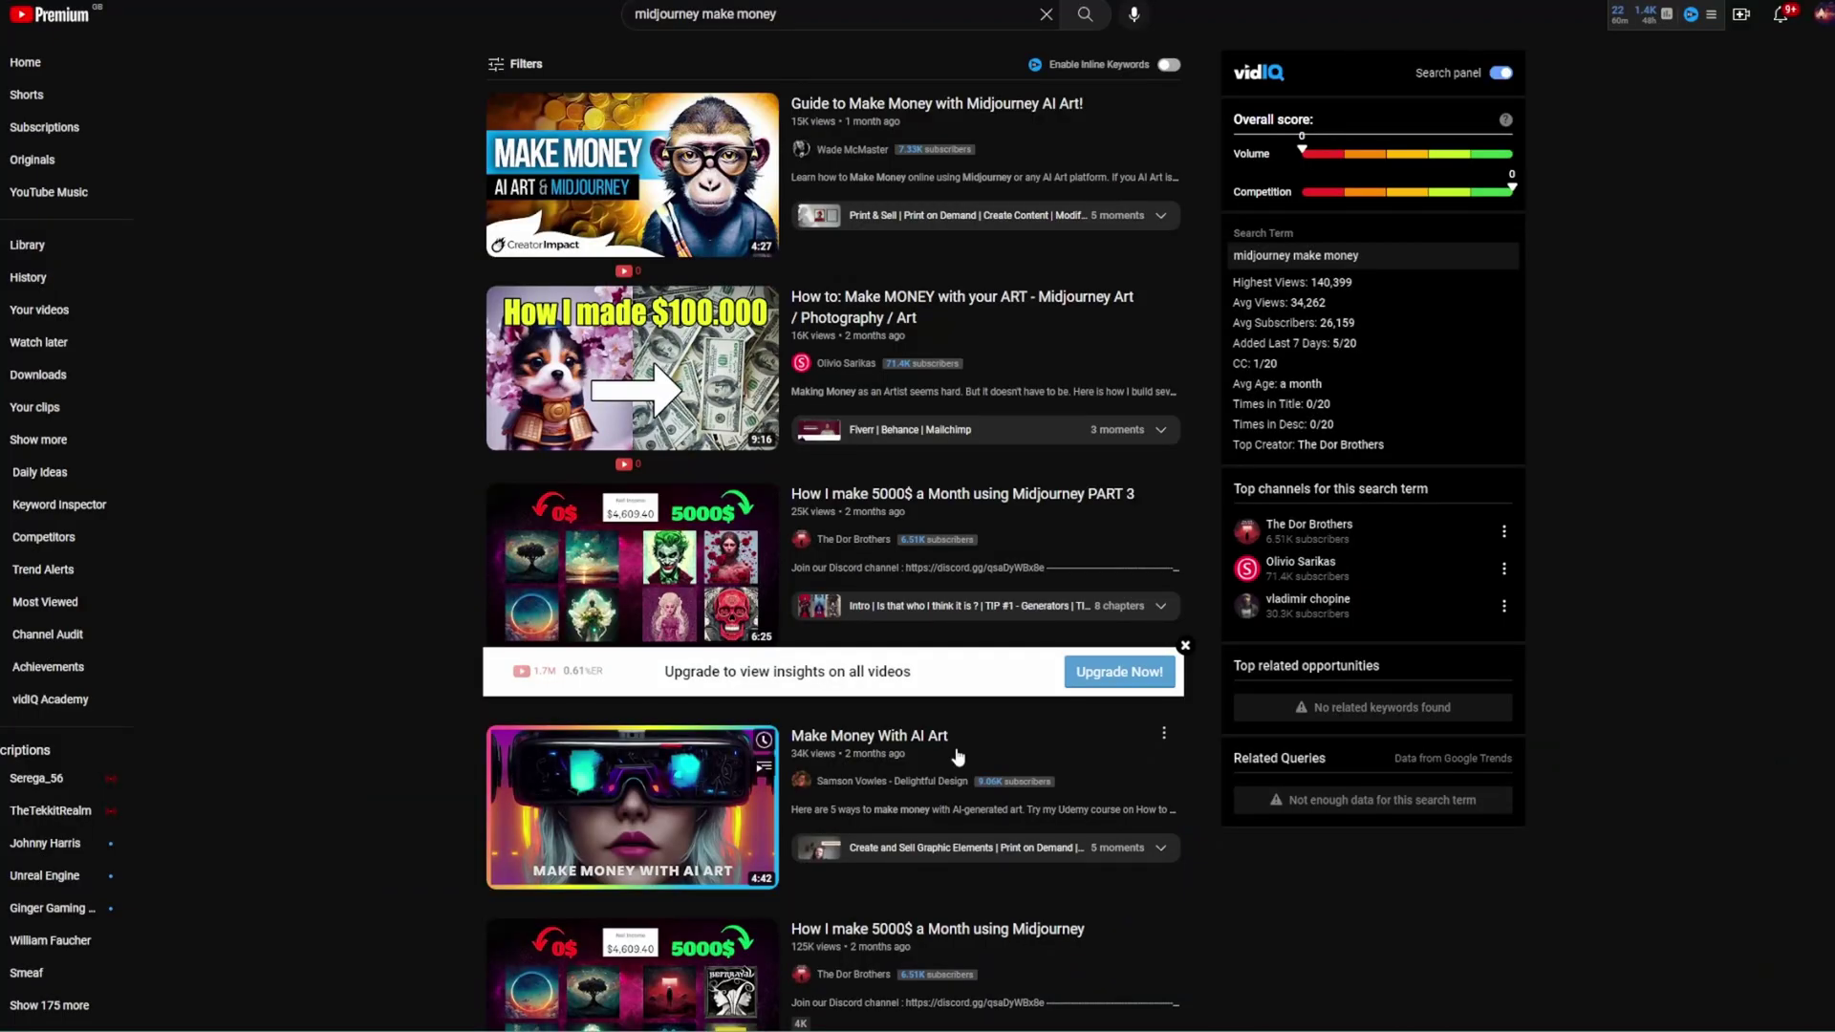
scroll(958, 757, down, 10)
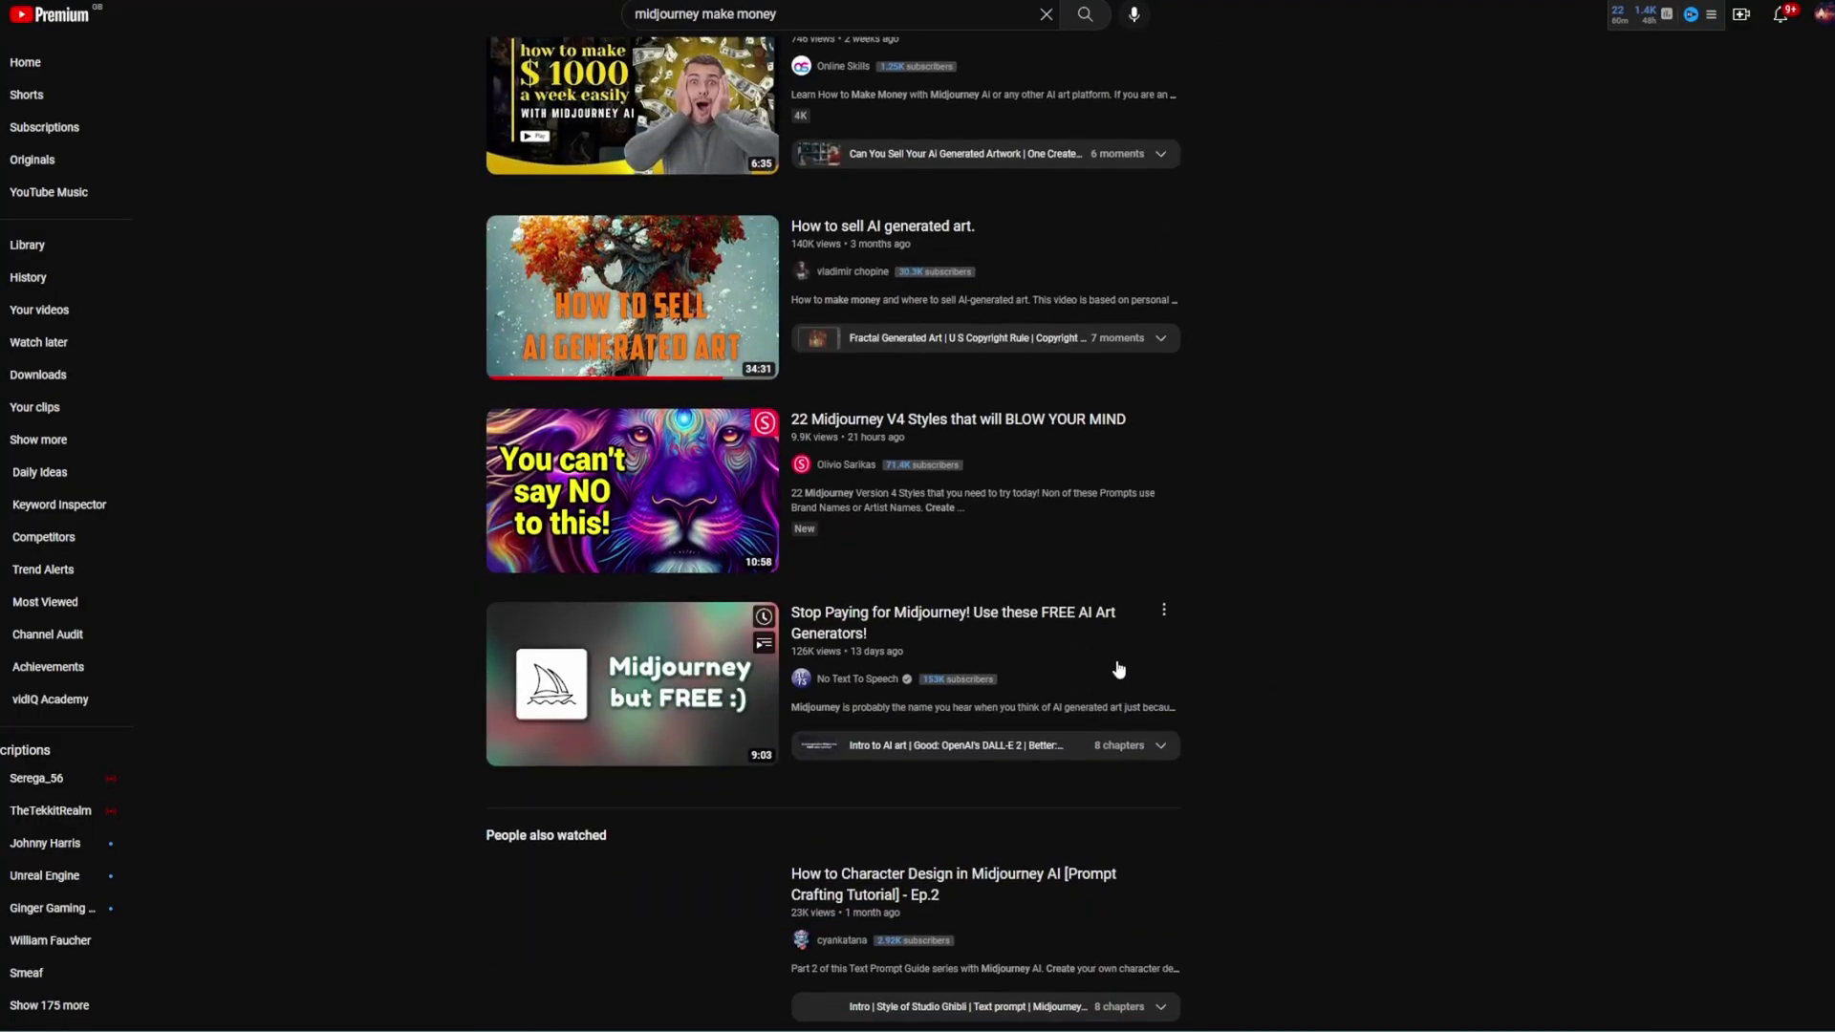
scroll(1121, 669, down, 12)
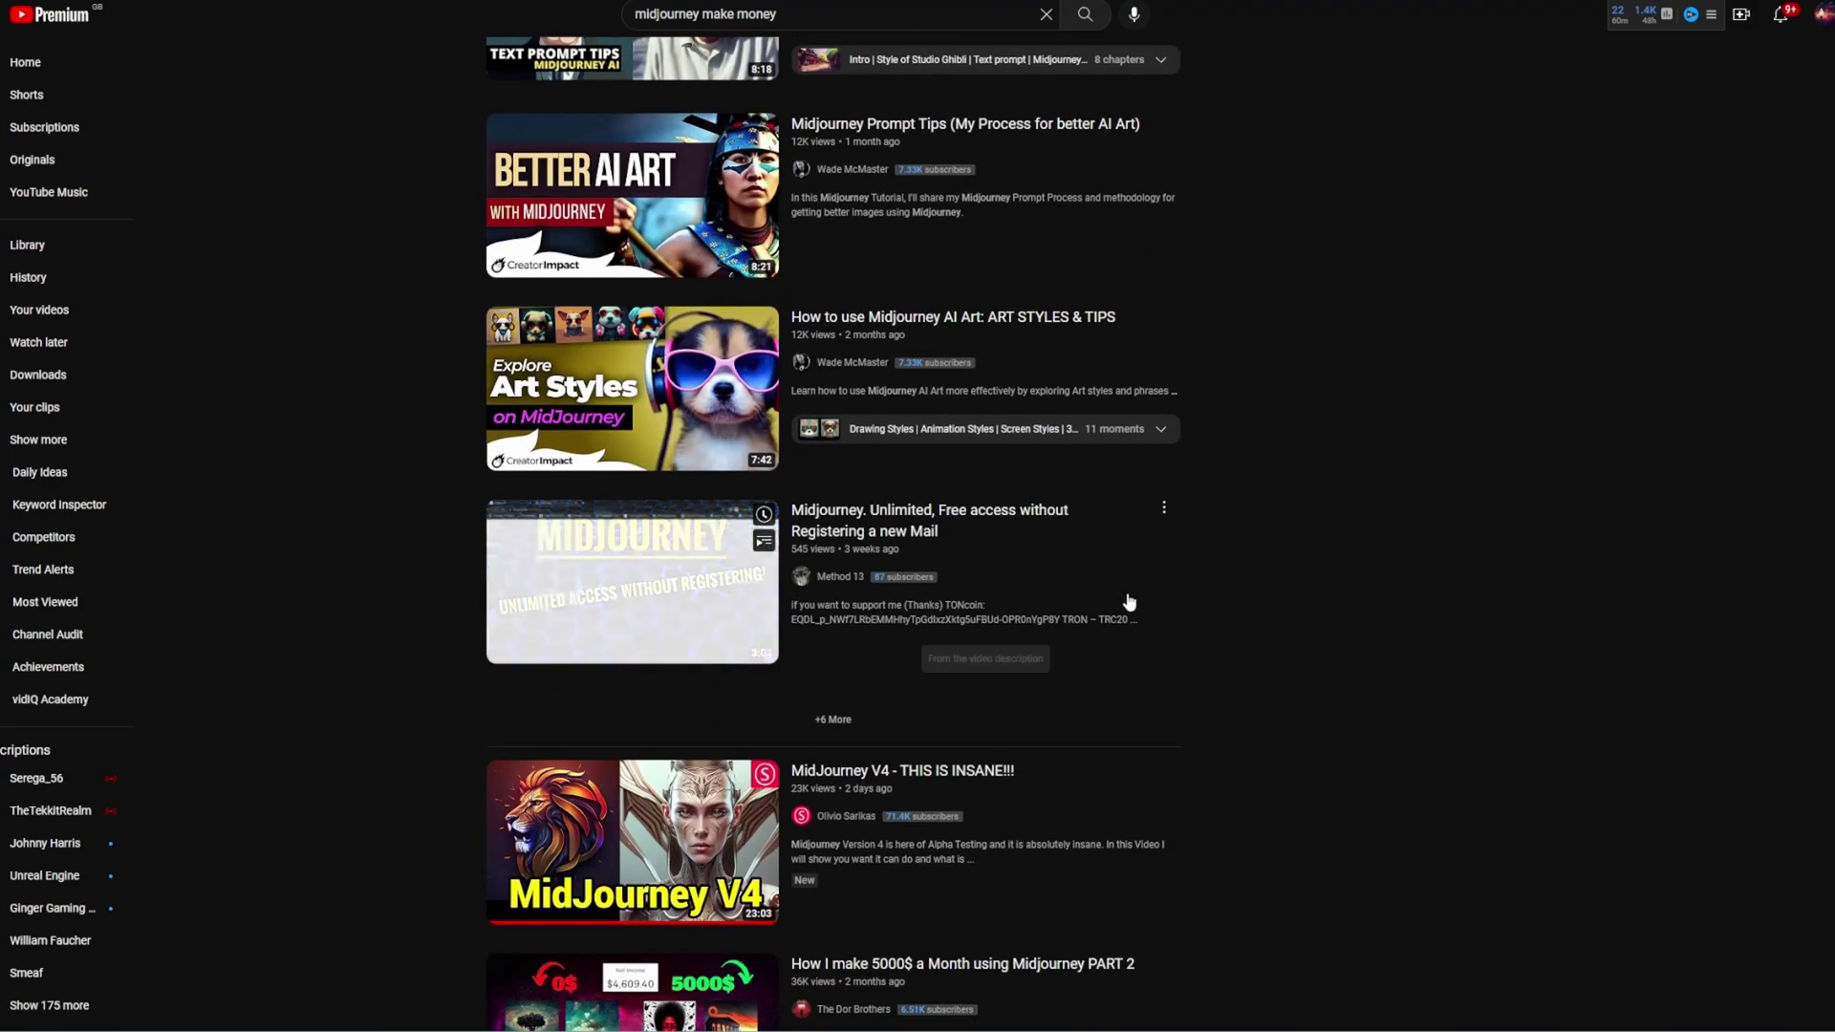
scroll(1128, 599, down, 5)
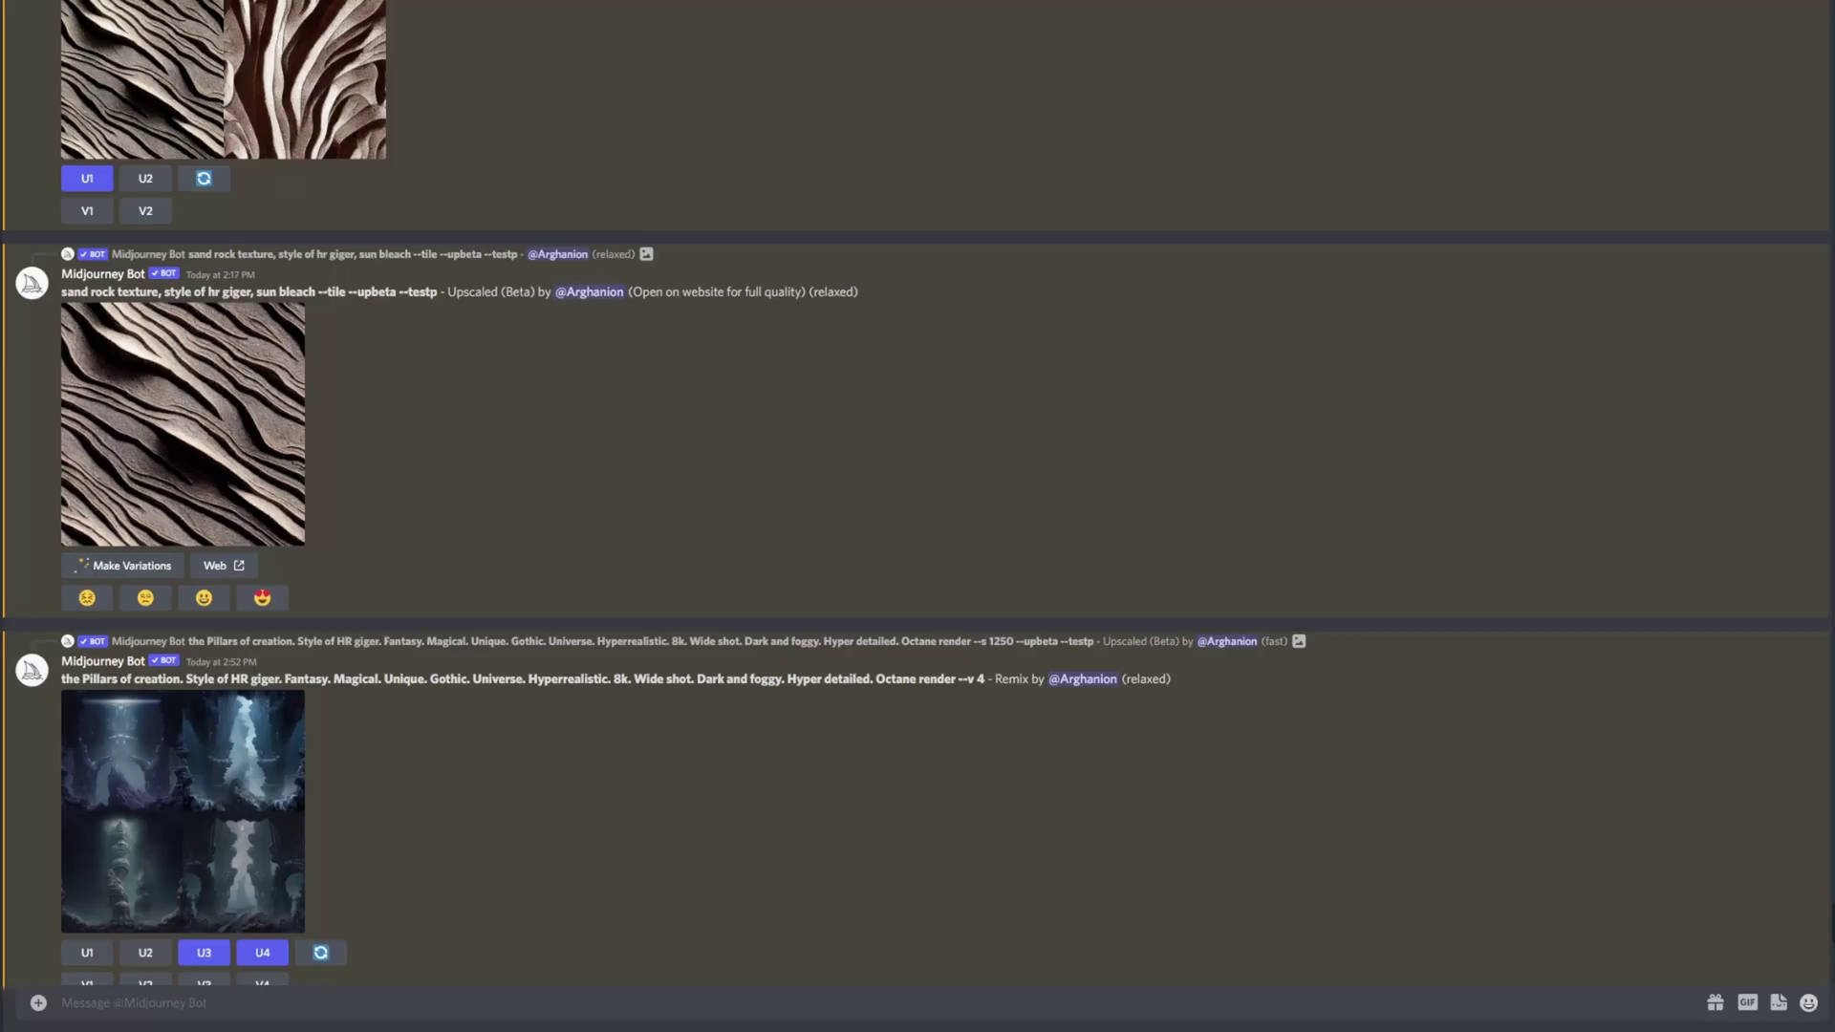
- Preview the alien rock texture grid in the Midjourney Bot DM, then close it
scroll(649, 514, up, 10)
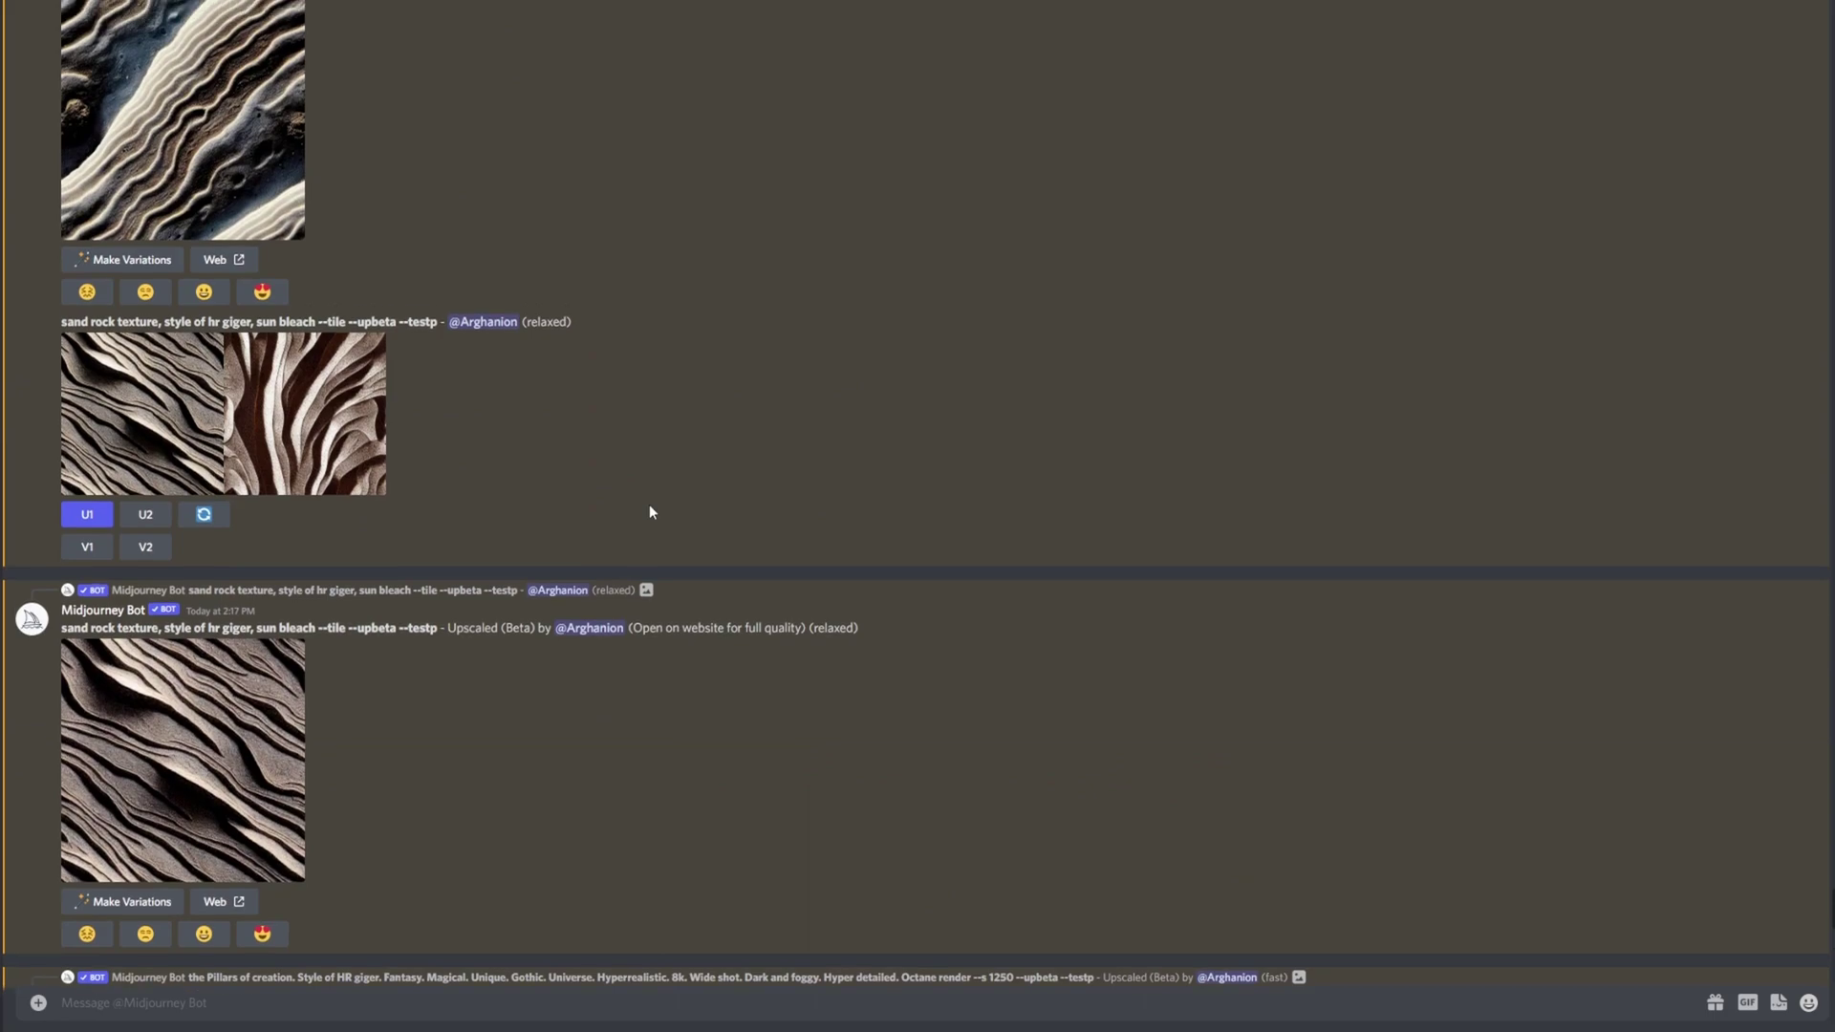
click(266, 307)
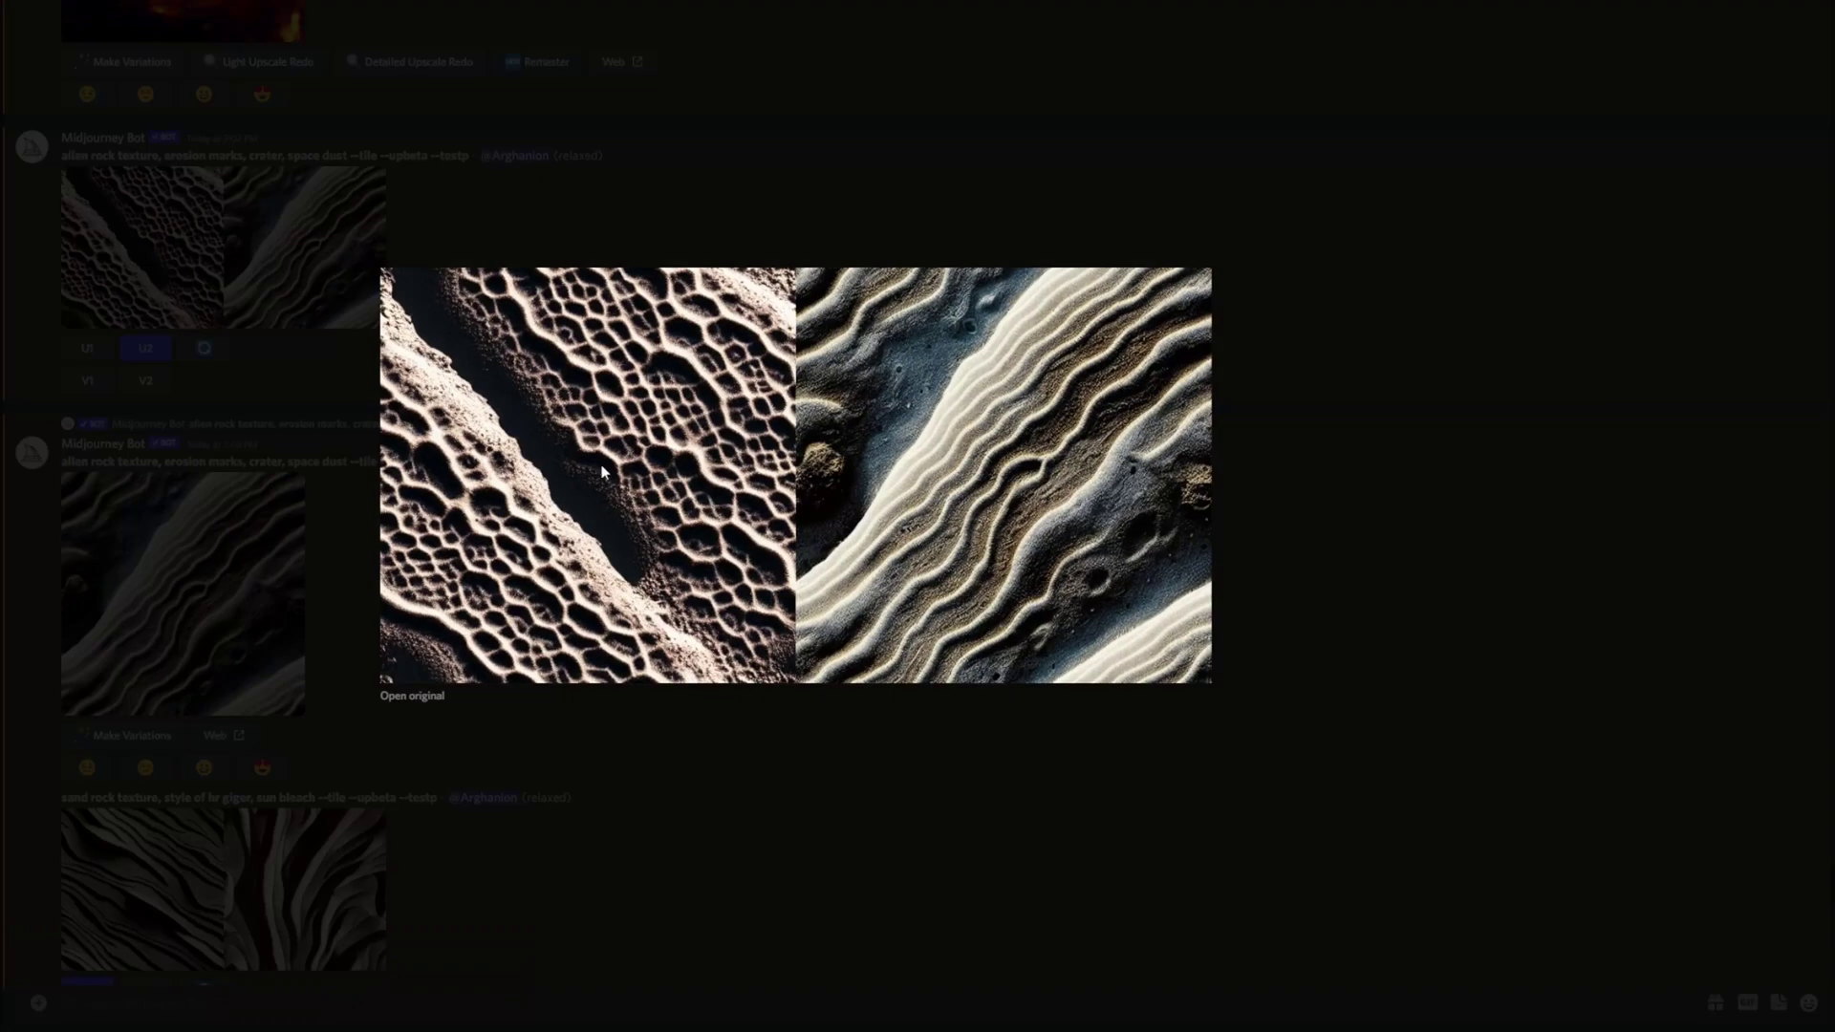
click(592, 757)
scroll(588, 669, down, 10)
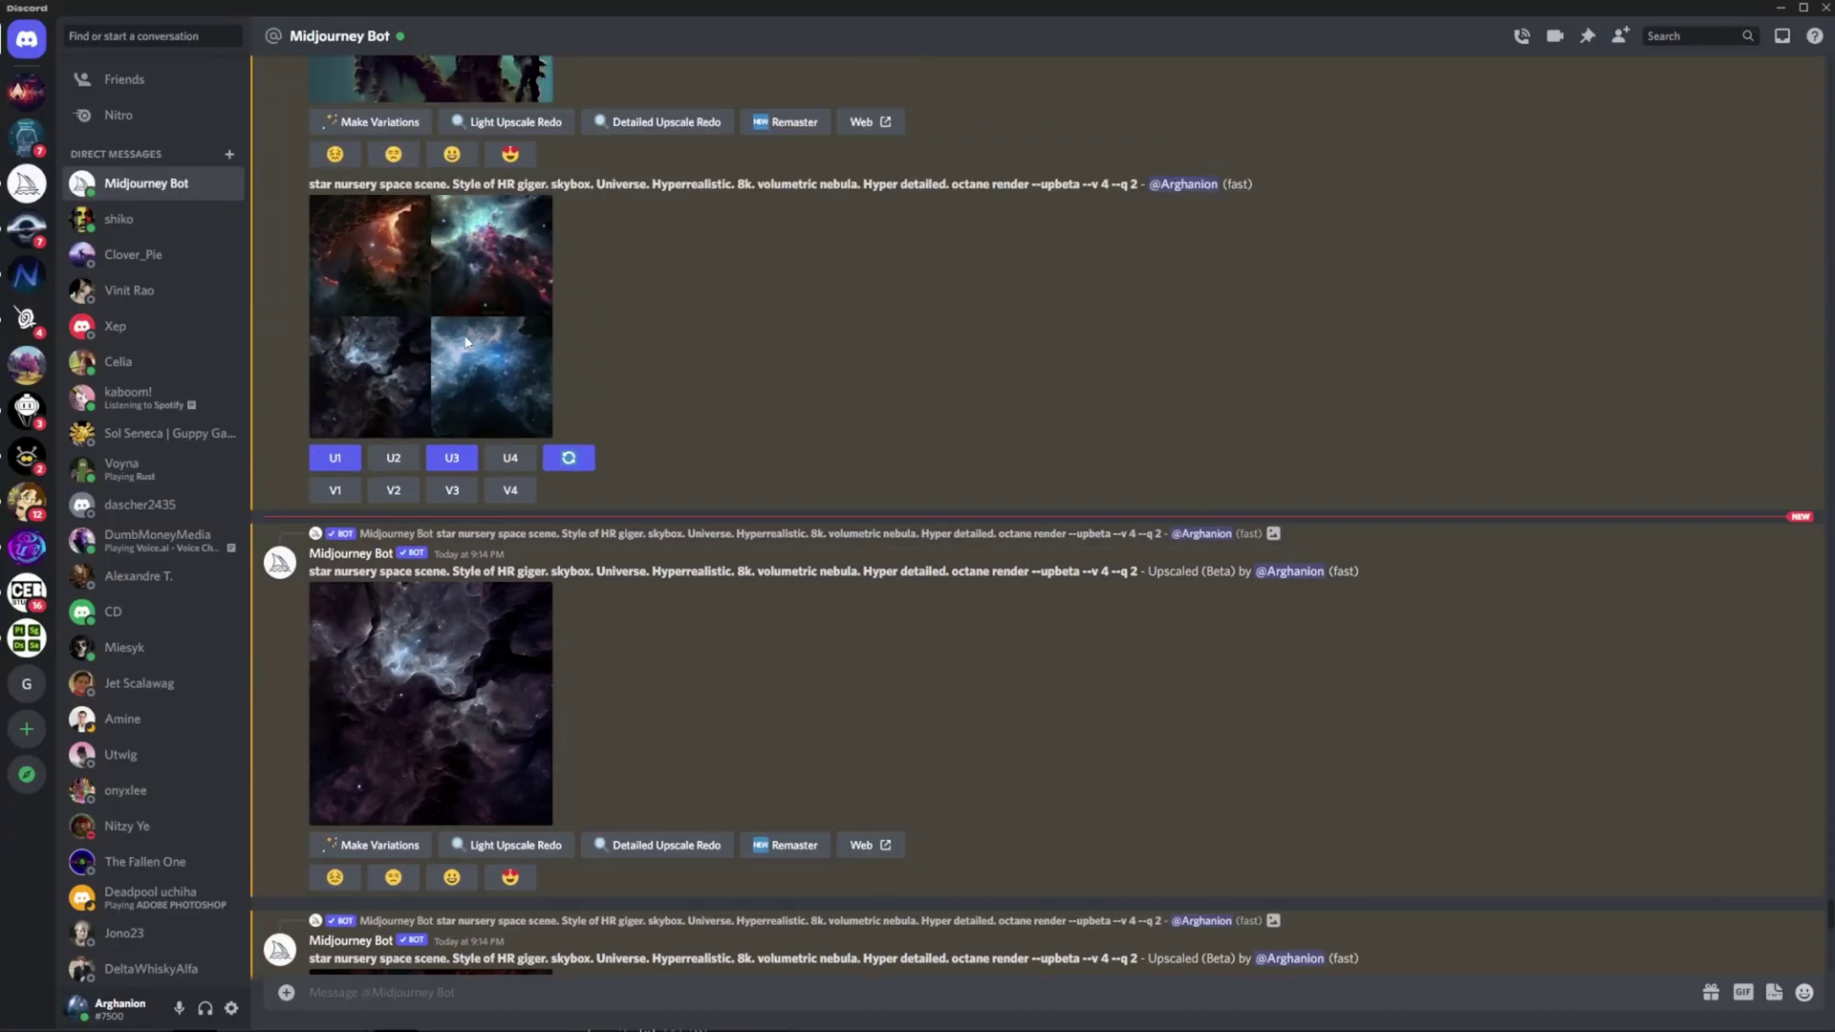
- Preview the nebula grid, then open the red upscaled nebula enlarged
click(423, 421)
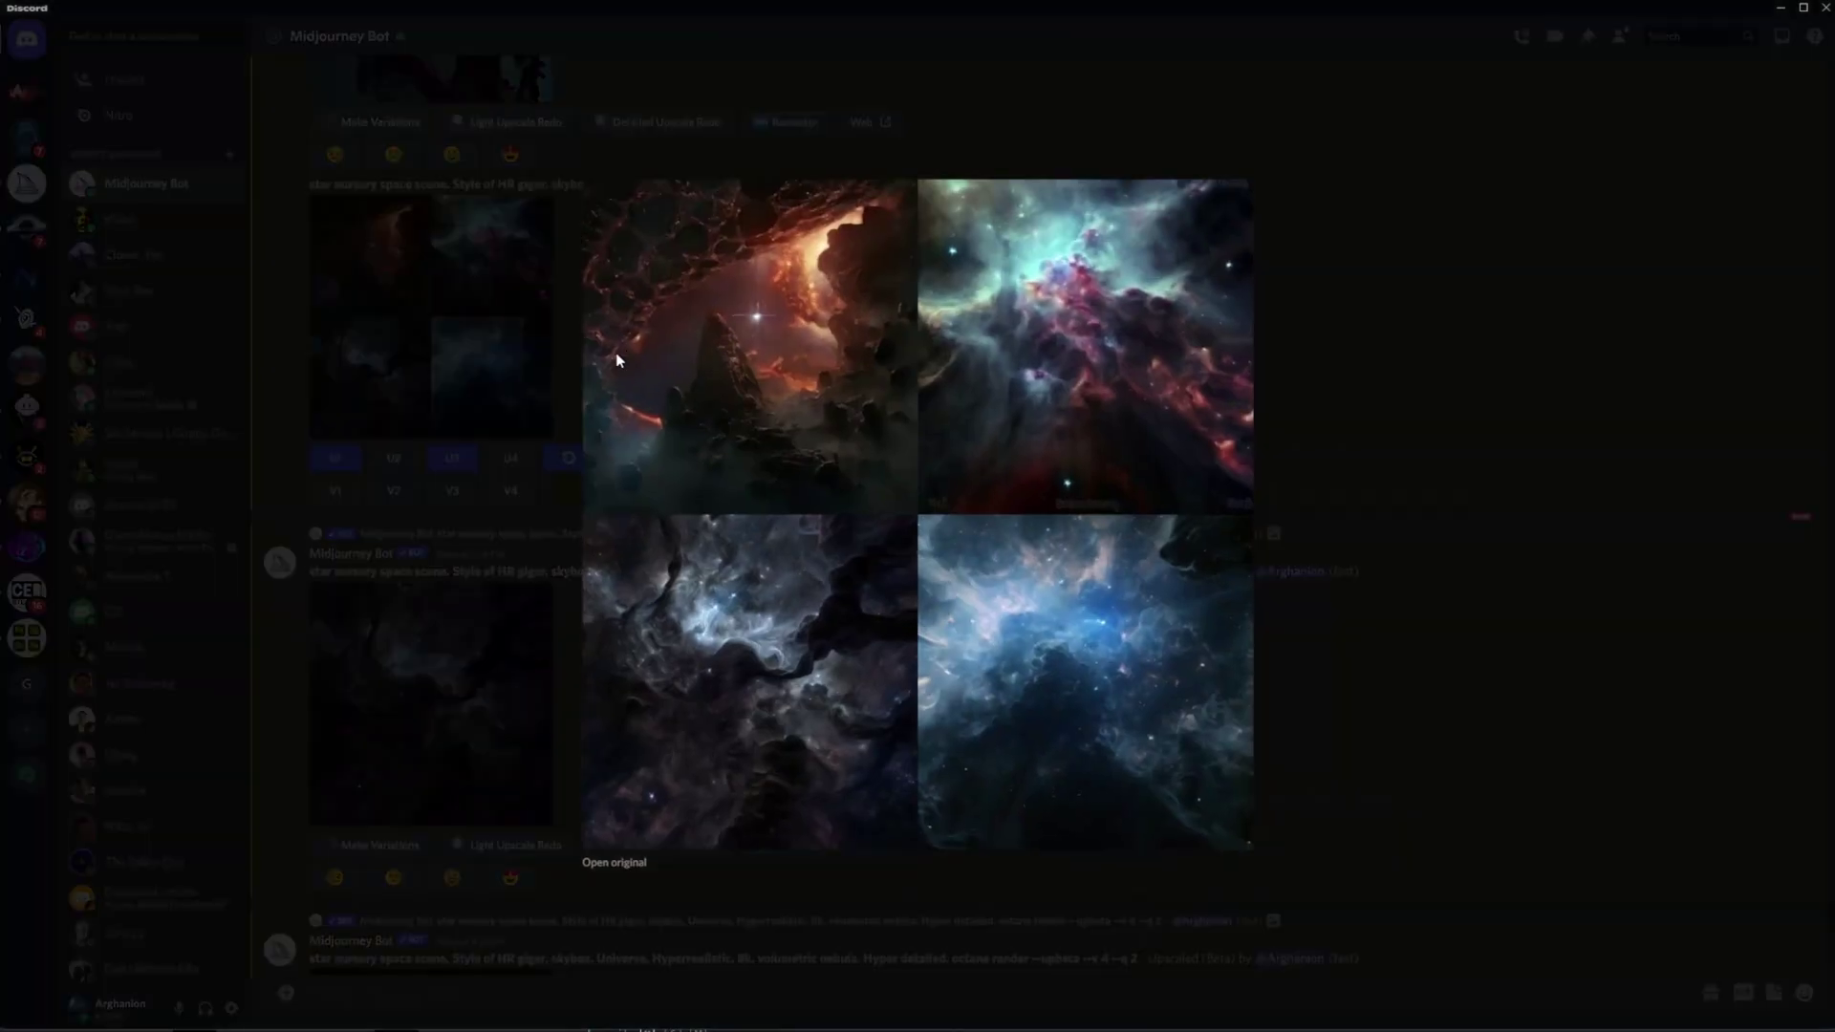
click(423, 433)
scroll(604, 439, down, 10)
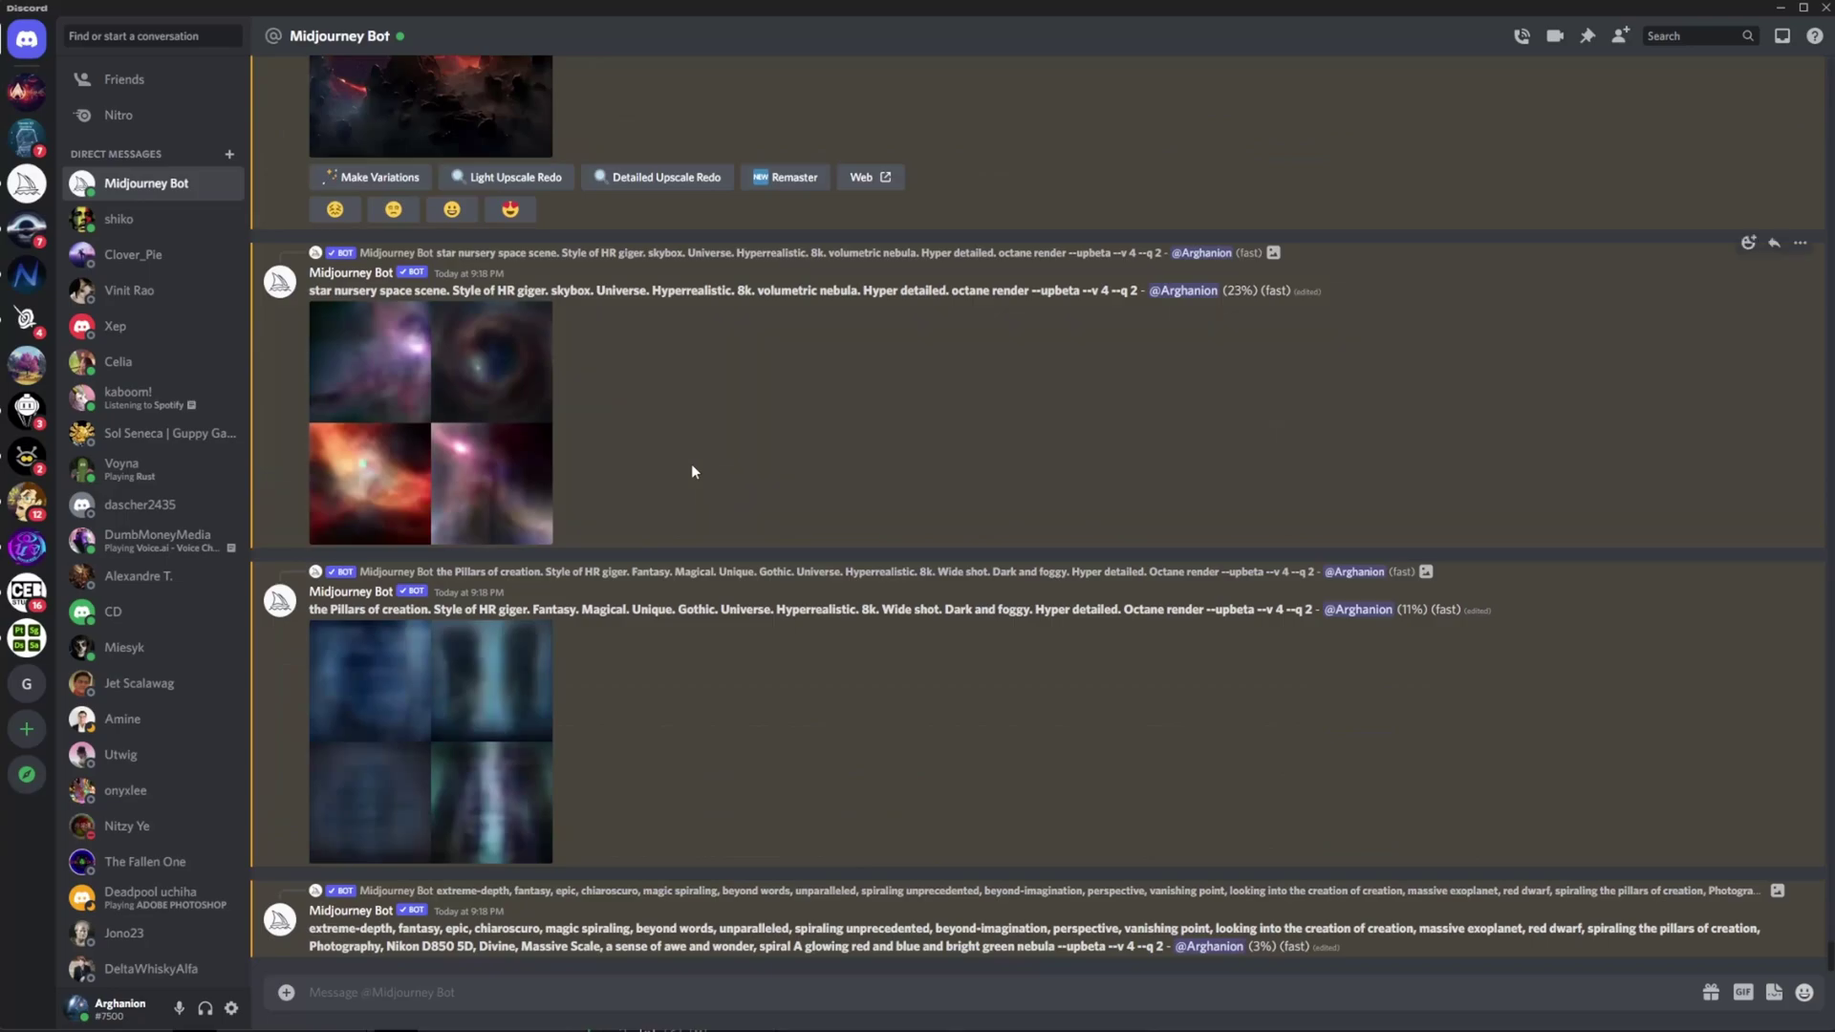
scroll(690, 462, up, 5)
click(489, 443)
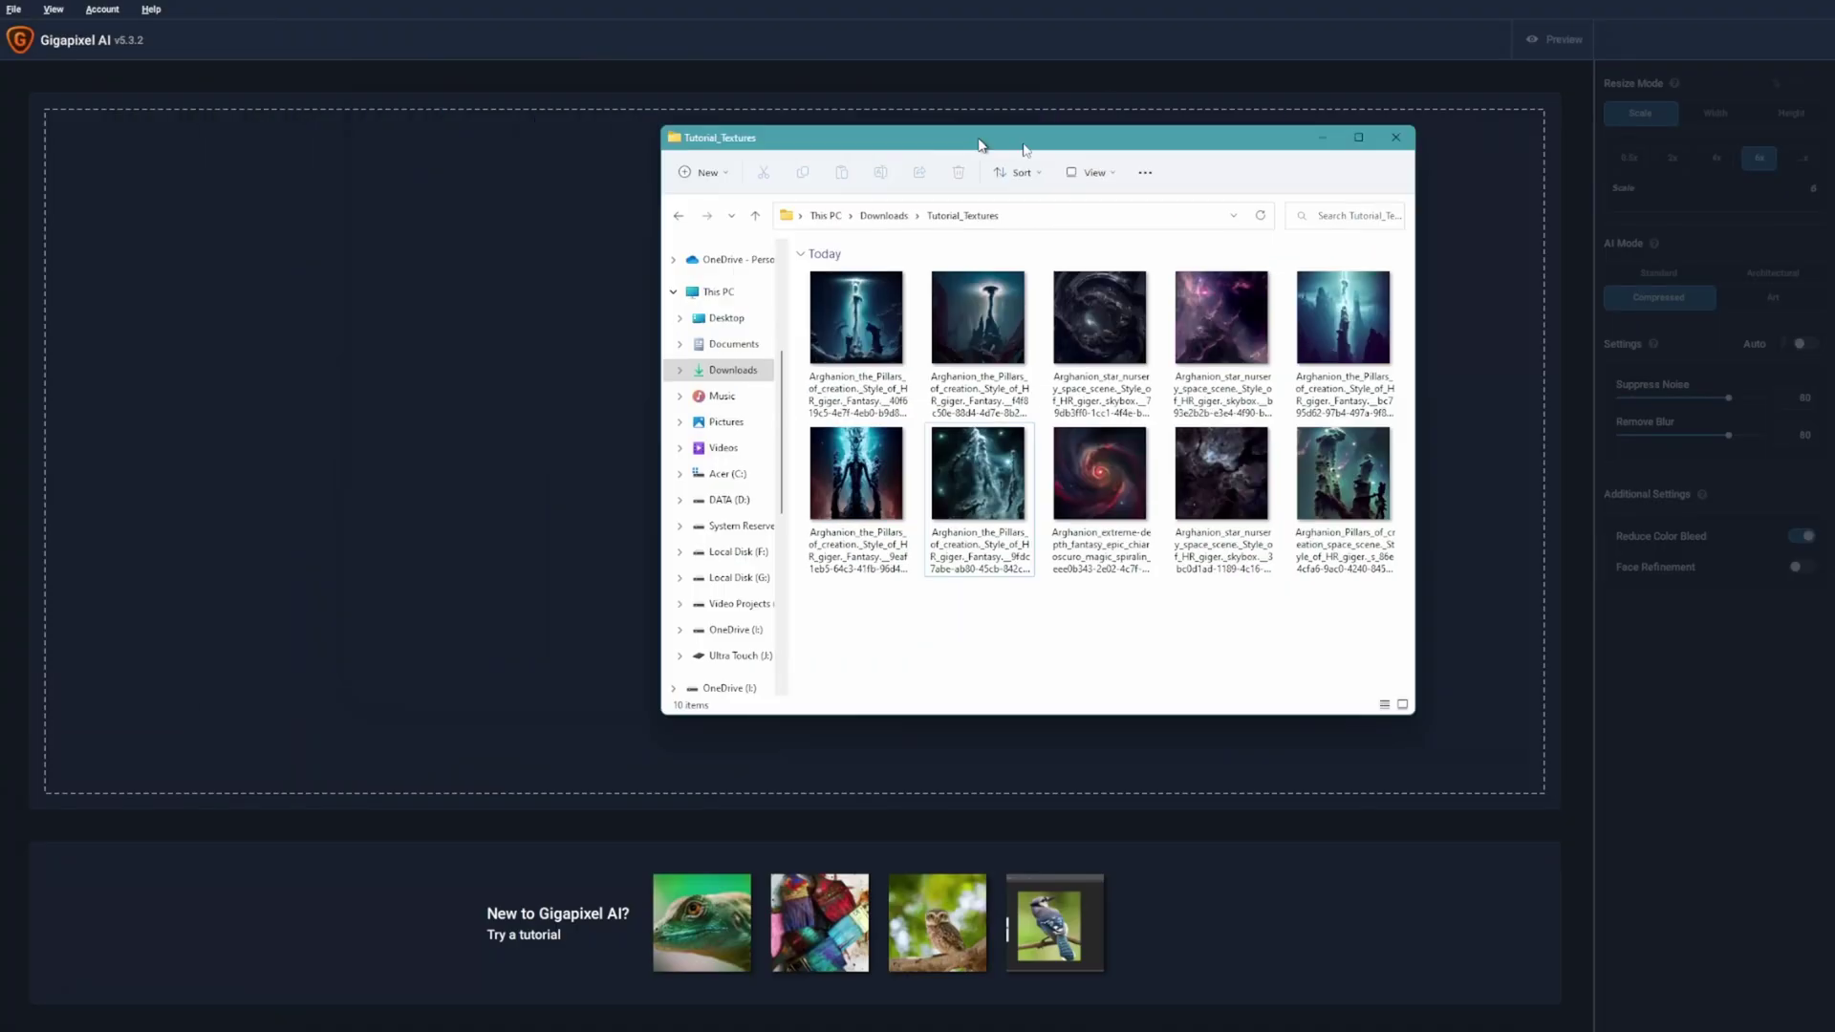
- Load all ten Tutorial_Textures images from Explorer into Gigapixel AI
drag(968, 145, 1374, 175)
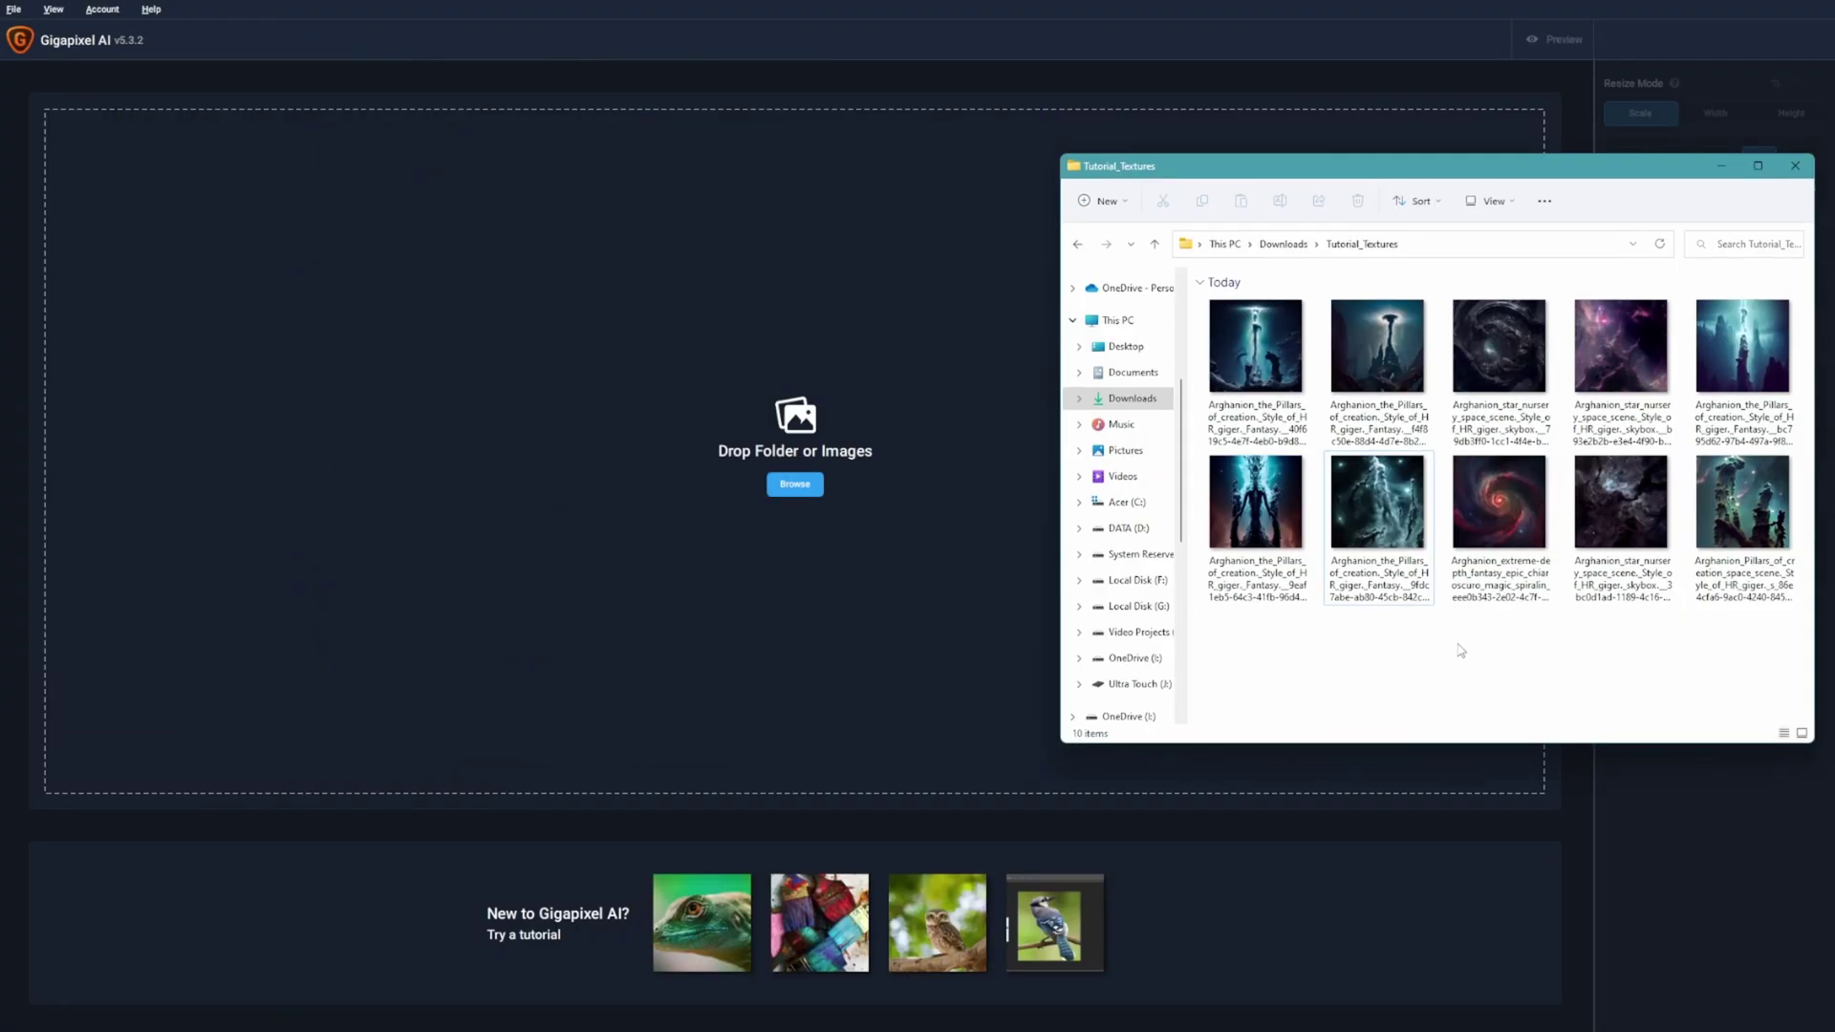
key(ctrl+a)
drag(1511, 367, 736, 464)
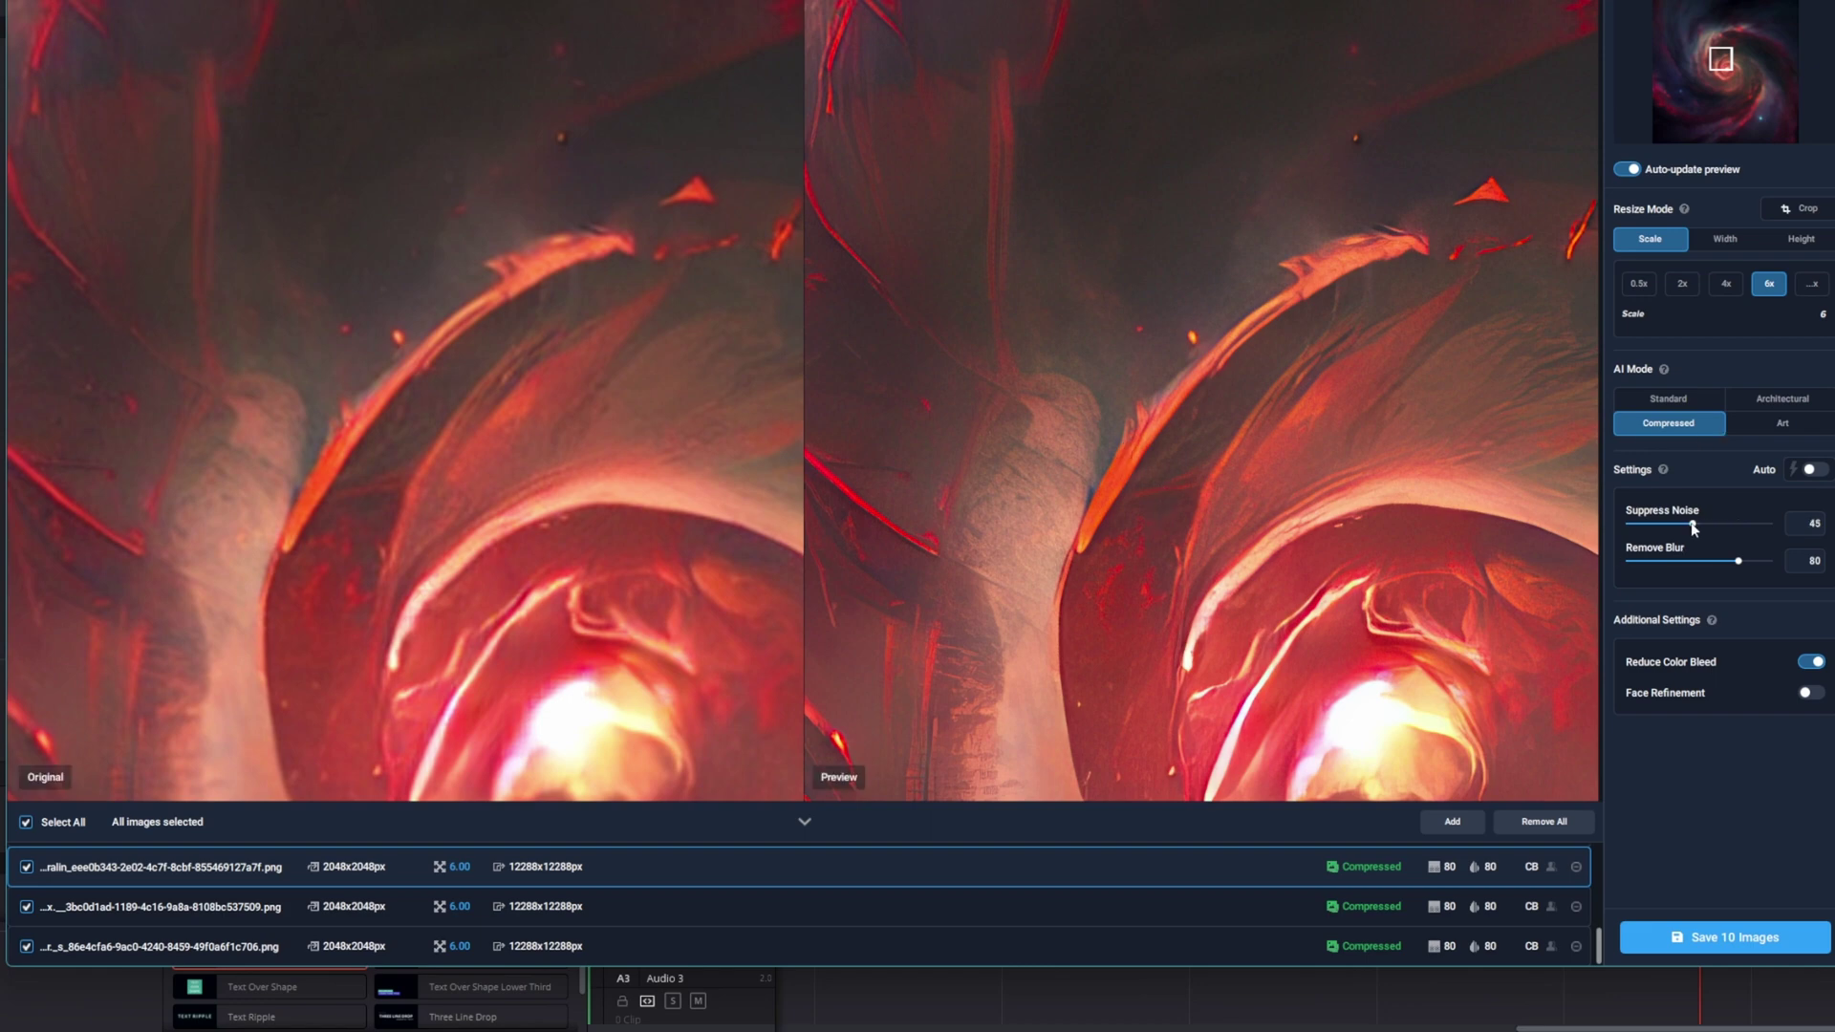
- Set Suppress Noise to 79 and Remove Blur to 24
drag(1693, 528, 1688, 529)
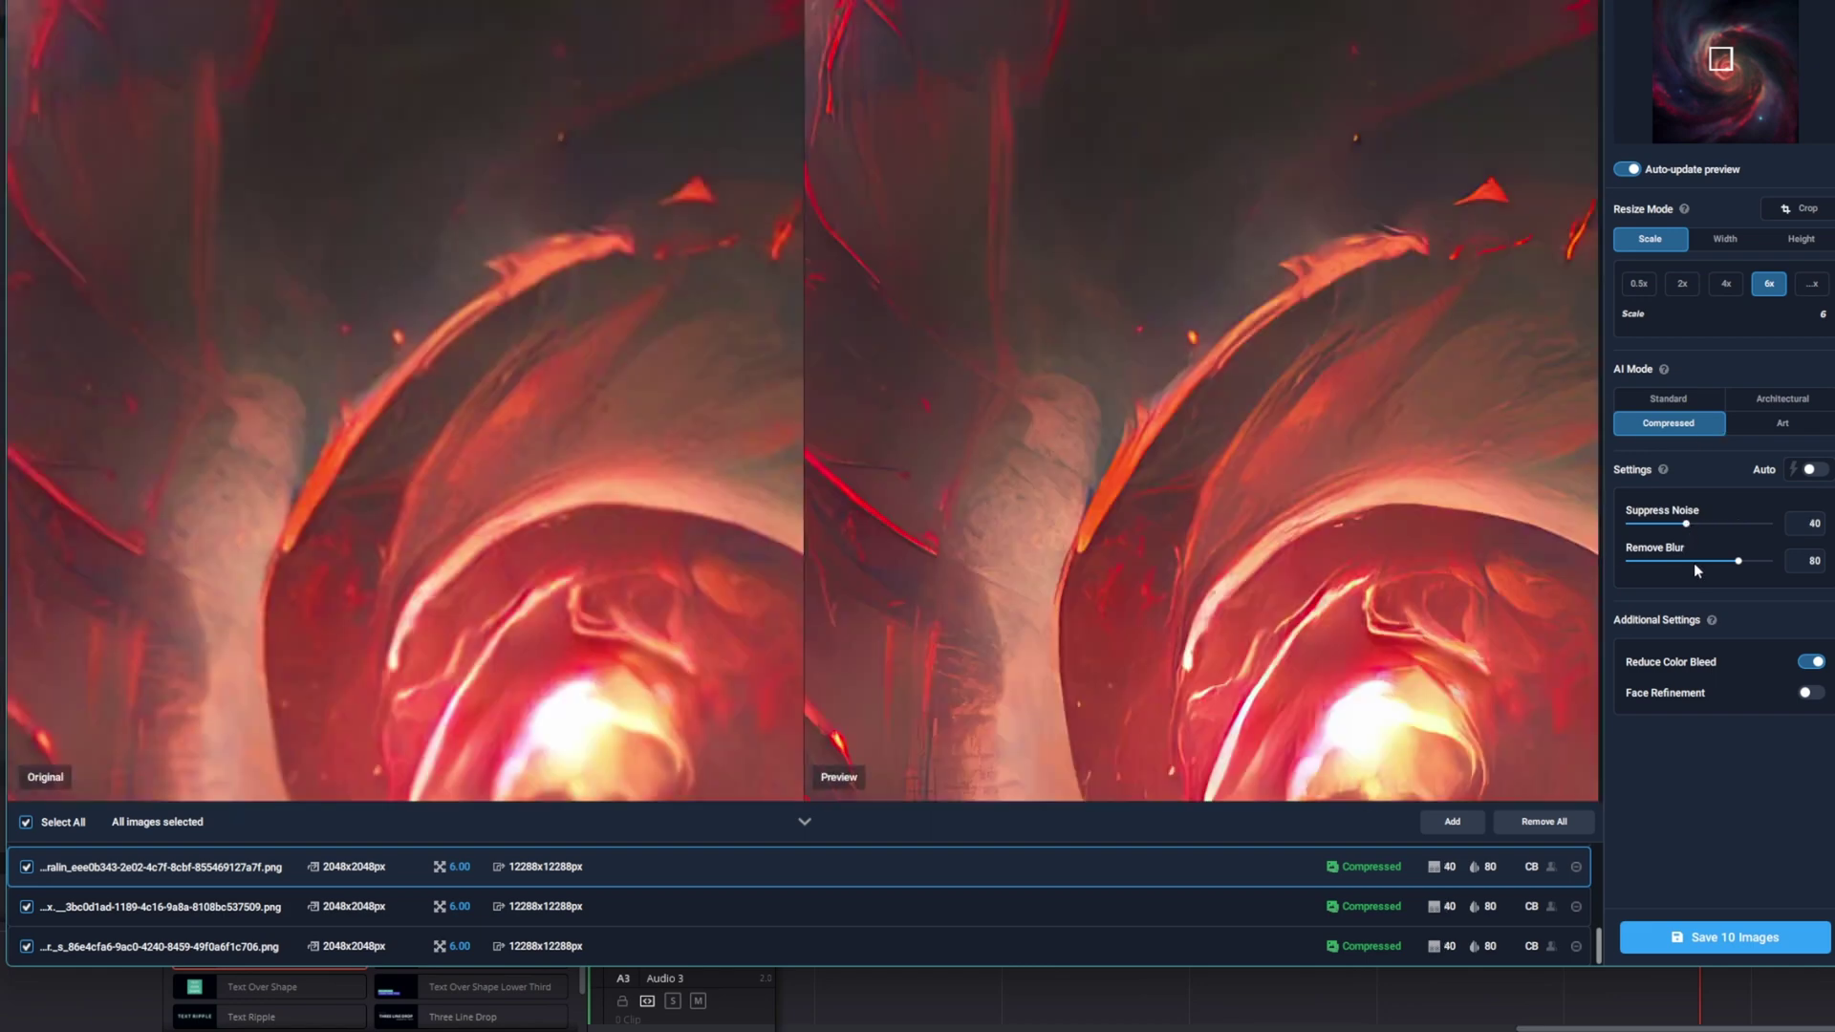
click(1689, 563)
drag(1672, 566, 1665, 565)
click(1734, 524)
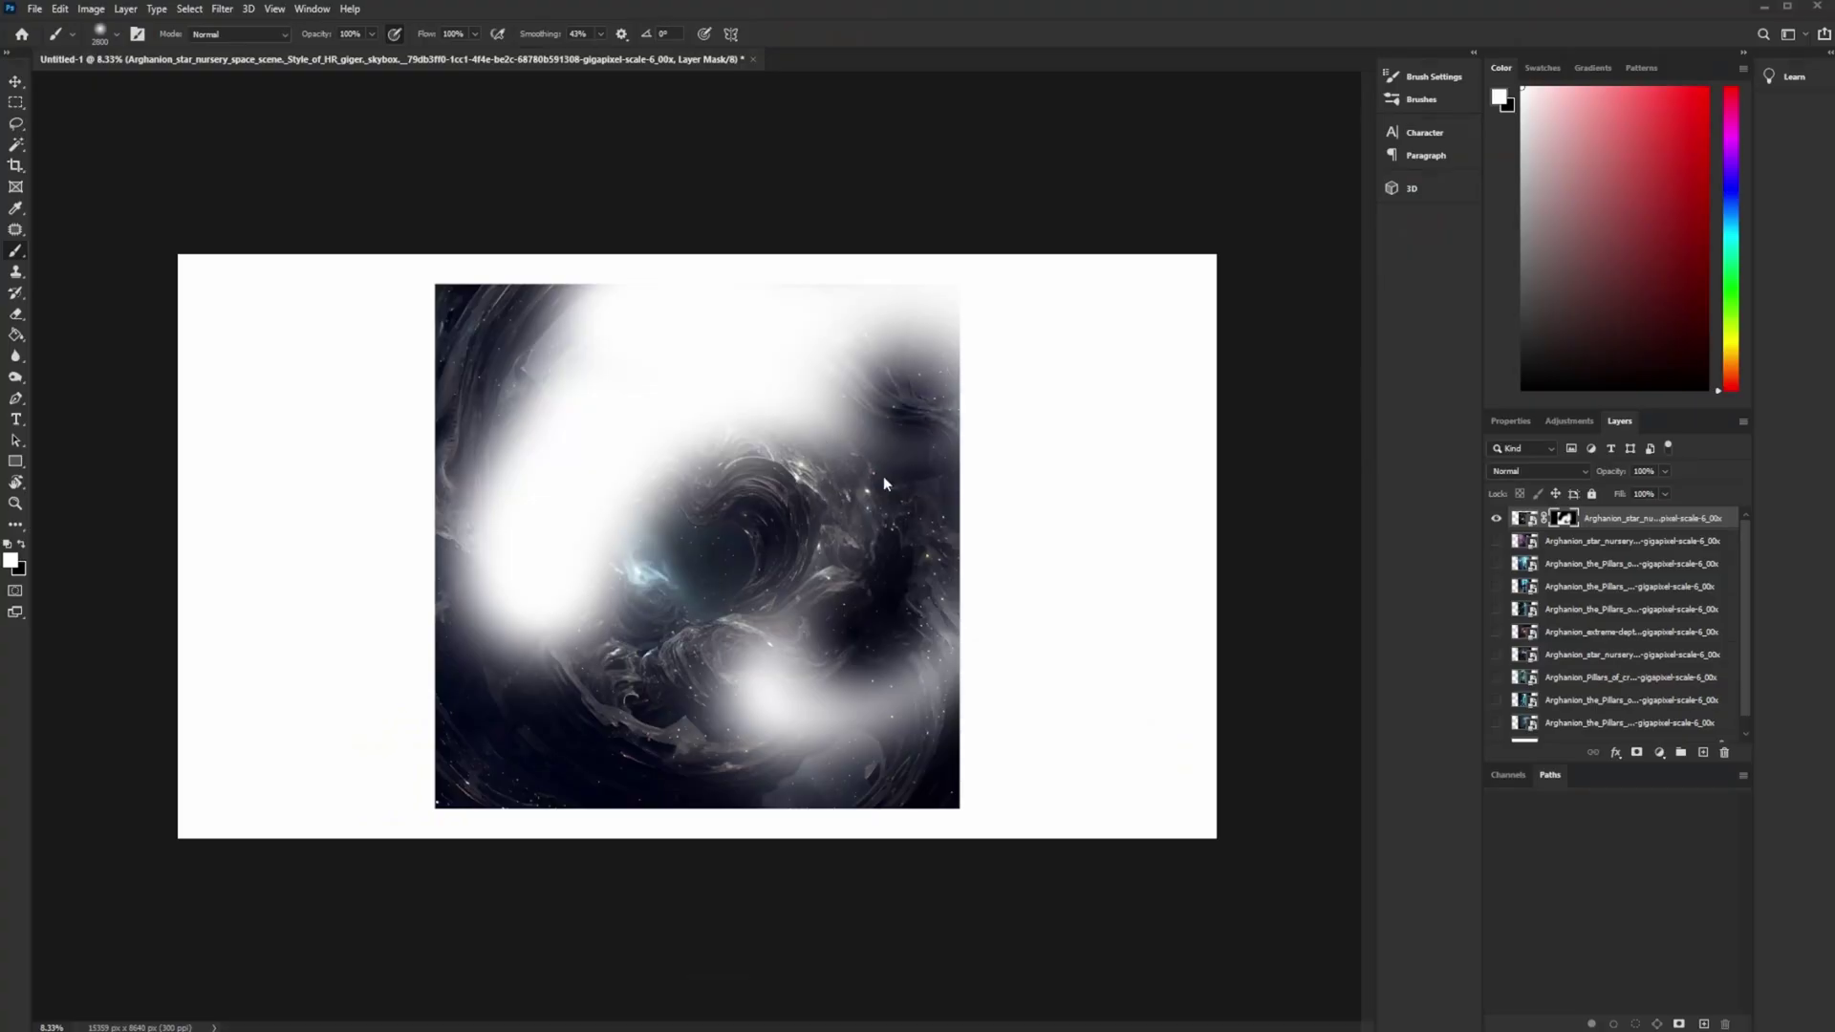
- Paint the top mask to reveal dark space detail and duplicate the Background layer
mouse_move(966, 342)
mouse_down()
mouse_move(983, 449)
mouse_move(944, 328)
mouse_move(957, 308)
mouse_move(961, 538)
mouse_move(978, 419)
mouse_move(961, 556)
mouse_move(988, 519)
mouse_up()
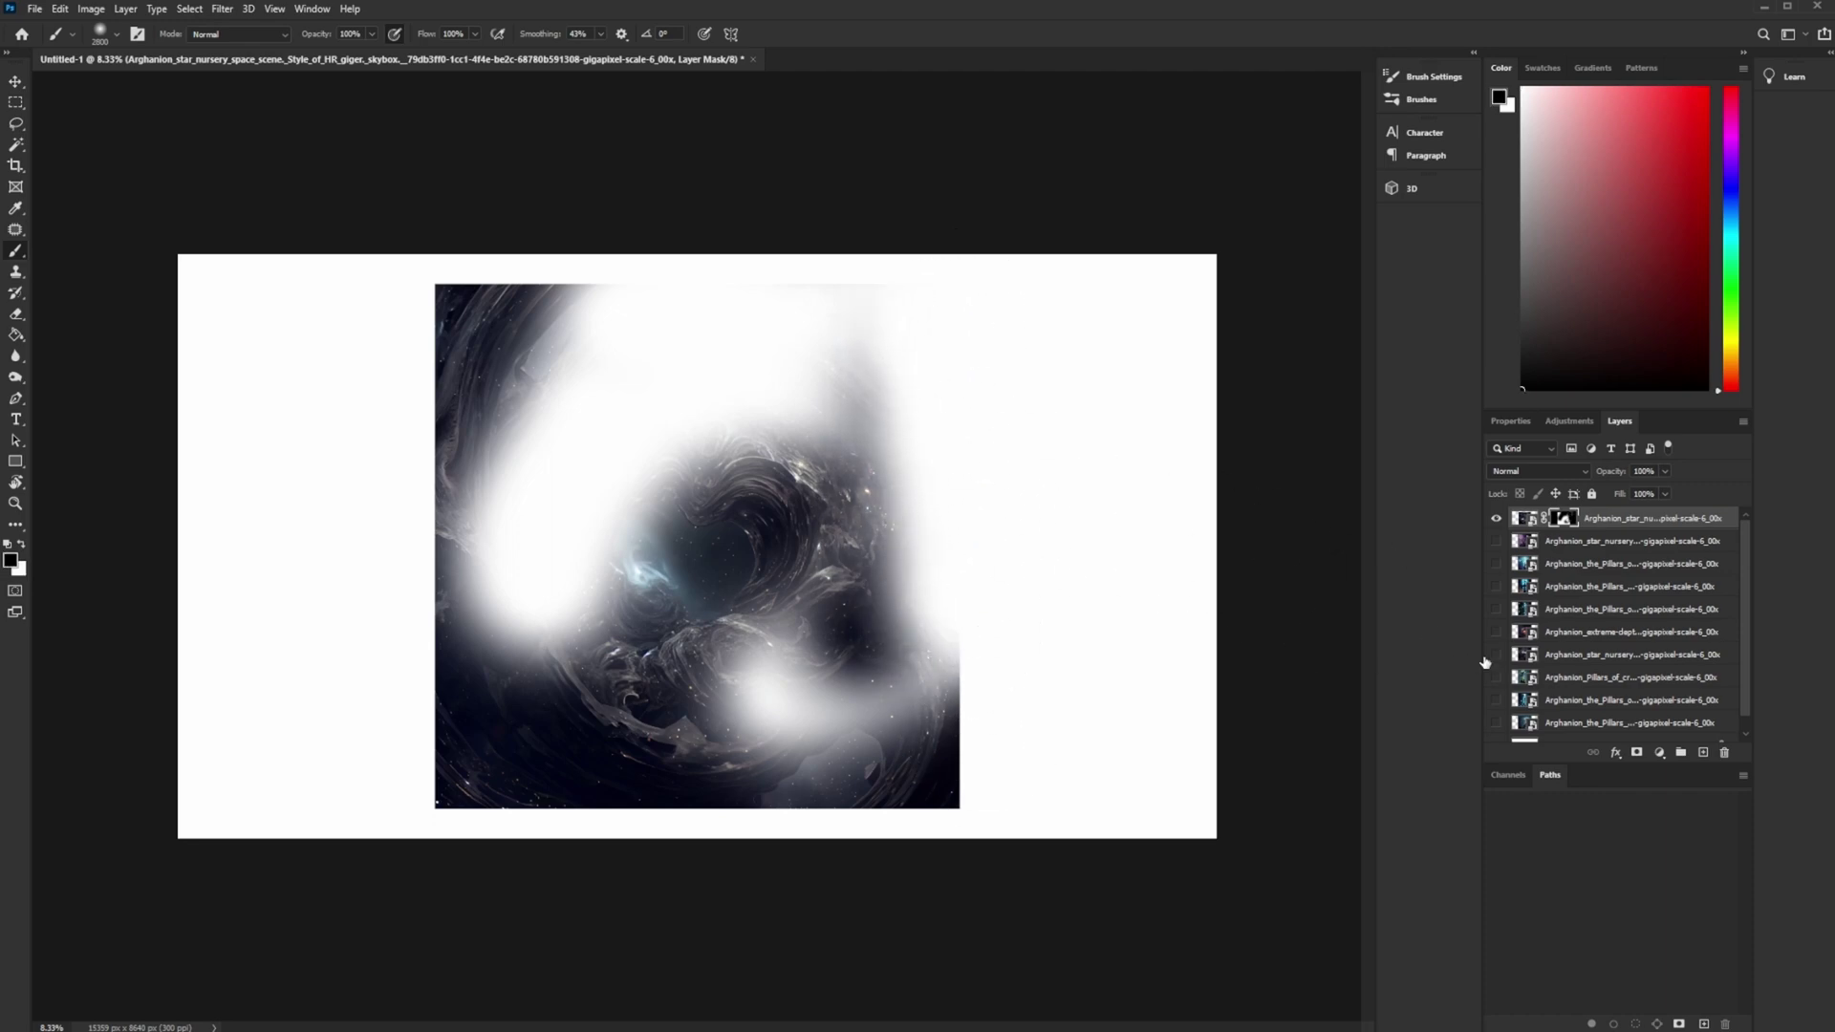
scroll(1563, 639, down, 1)
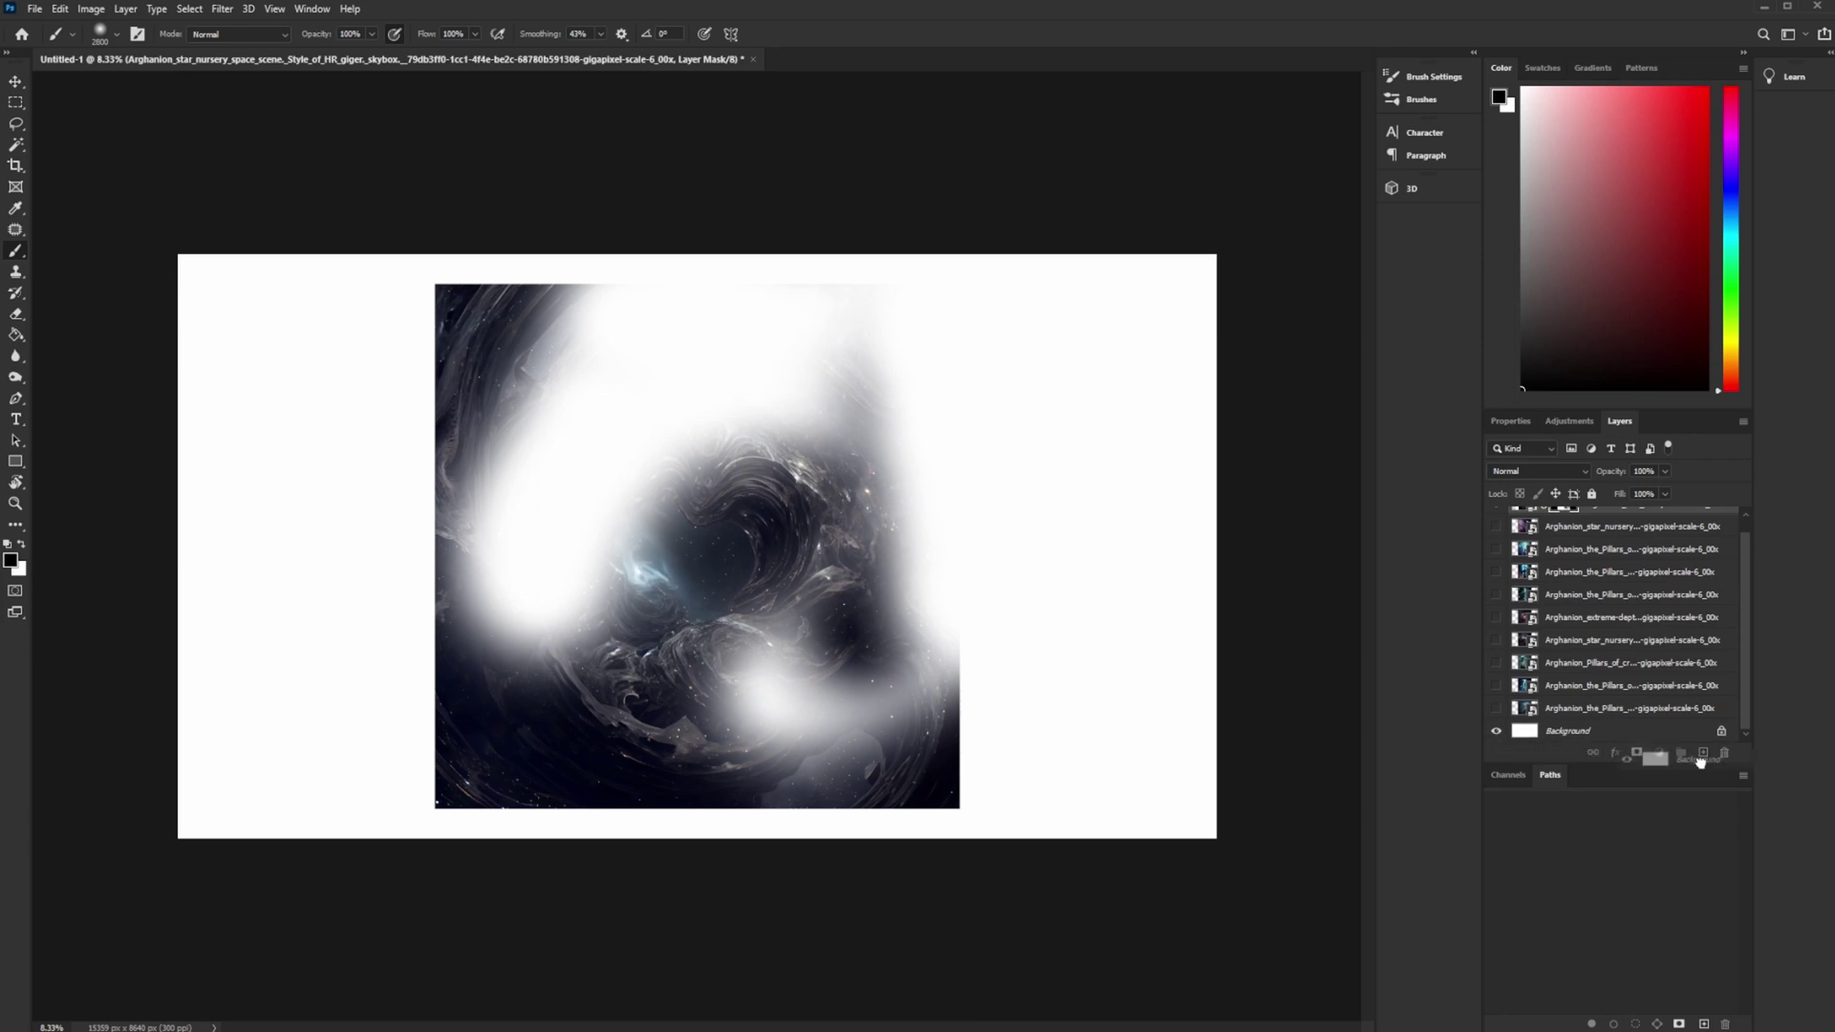
drag(1703, 755, 1703, 755)
- Fill the Background copy black with Paint Bucket and toggle its visibility to compare
key(g)
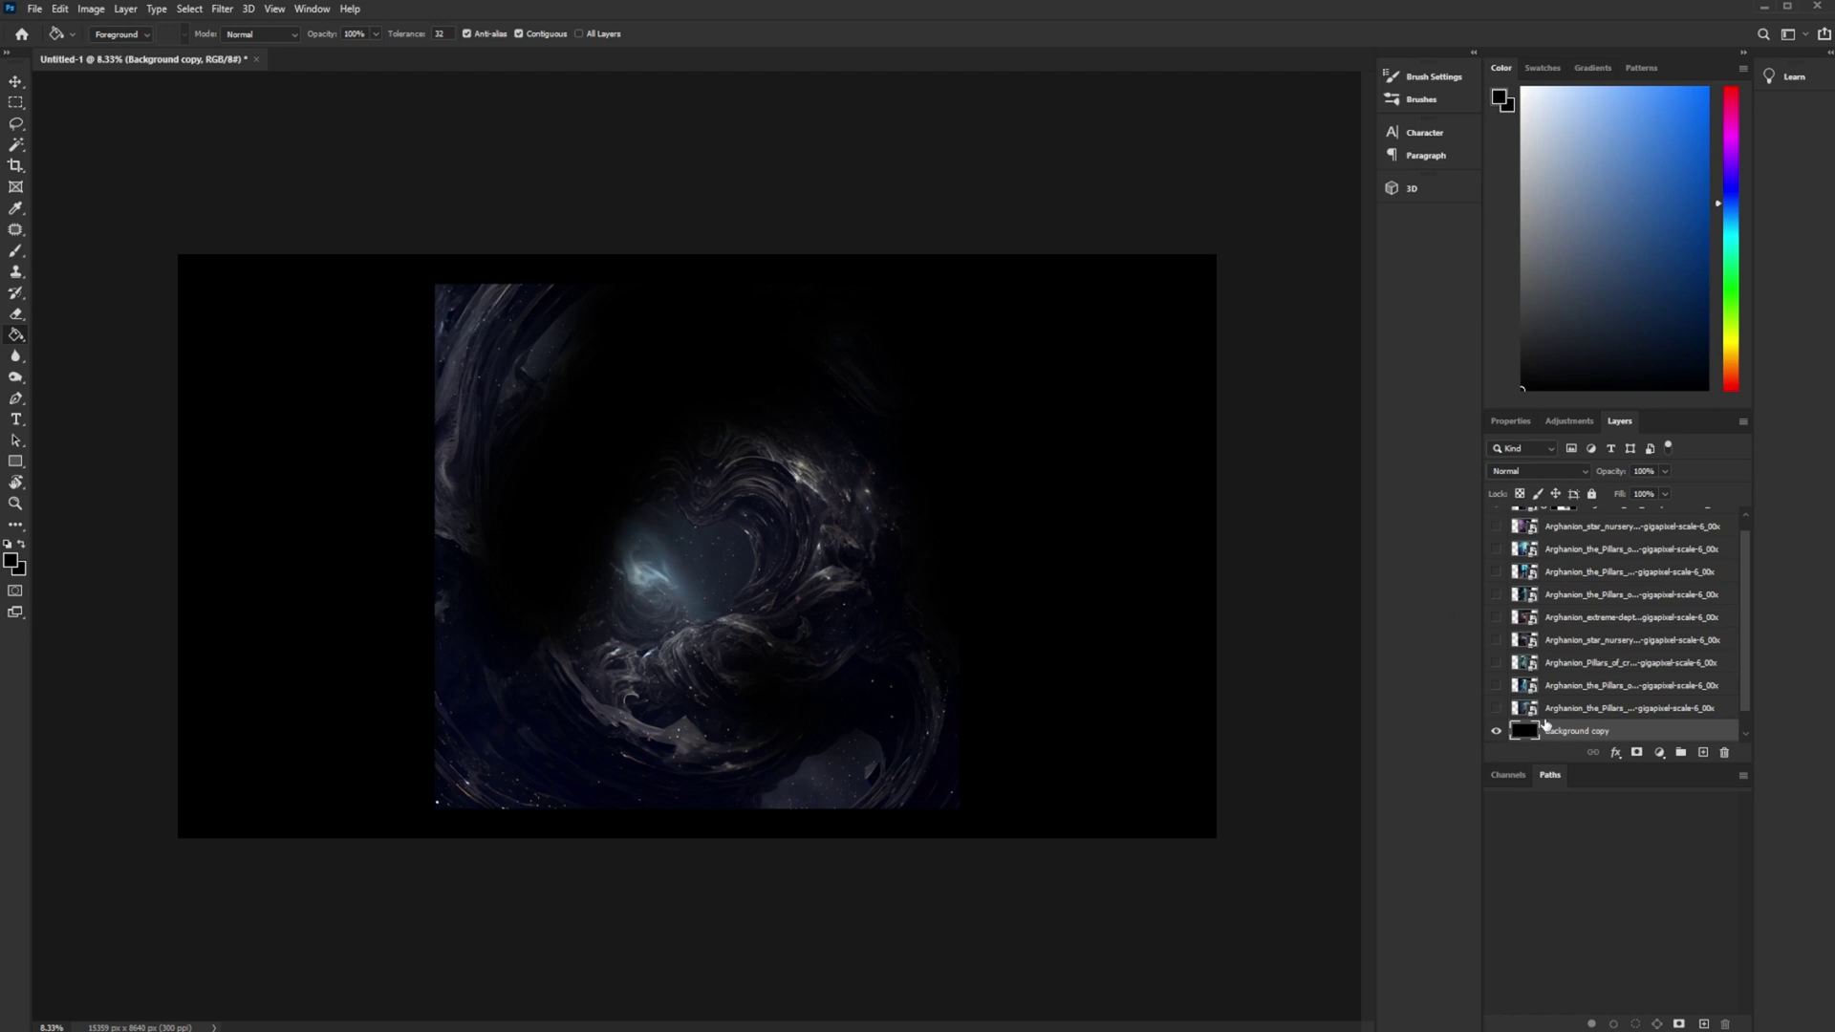
scroll(1545, 724, down, 1)
click(1497, 713)
click(1496, 709)
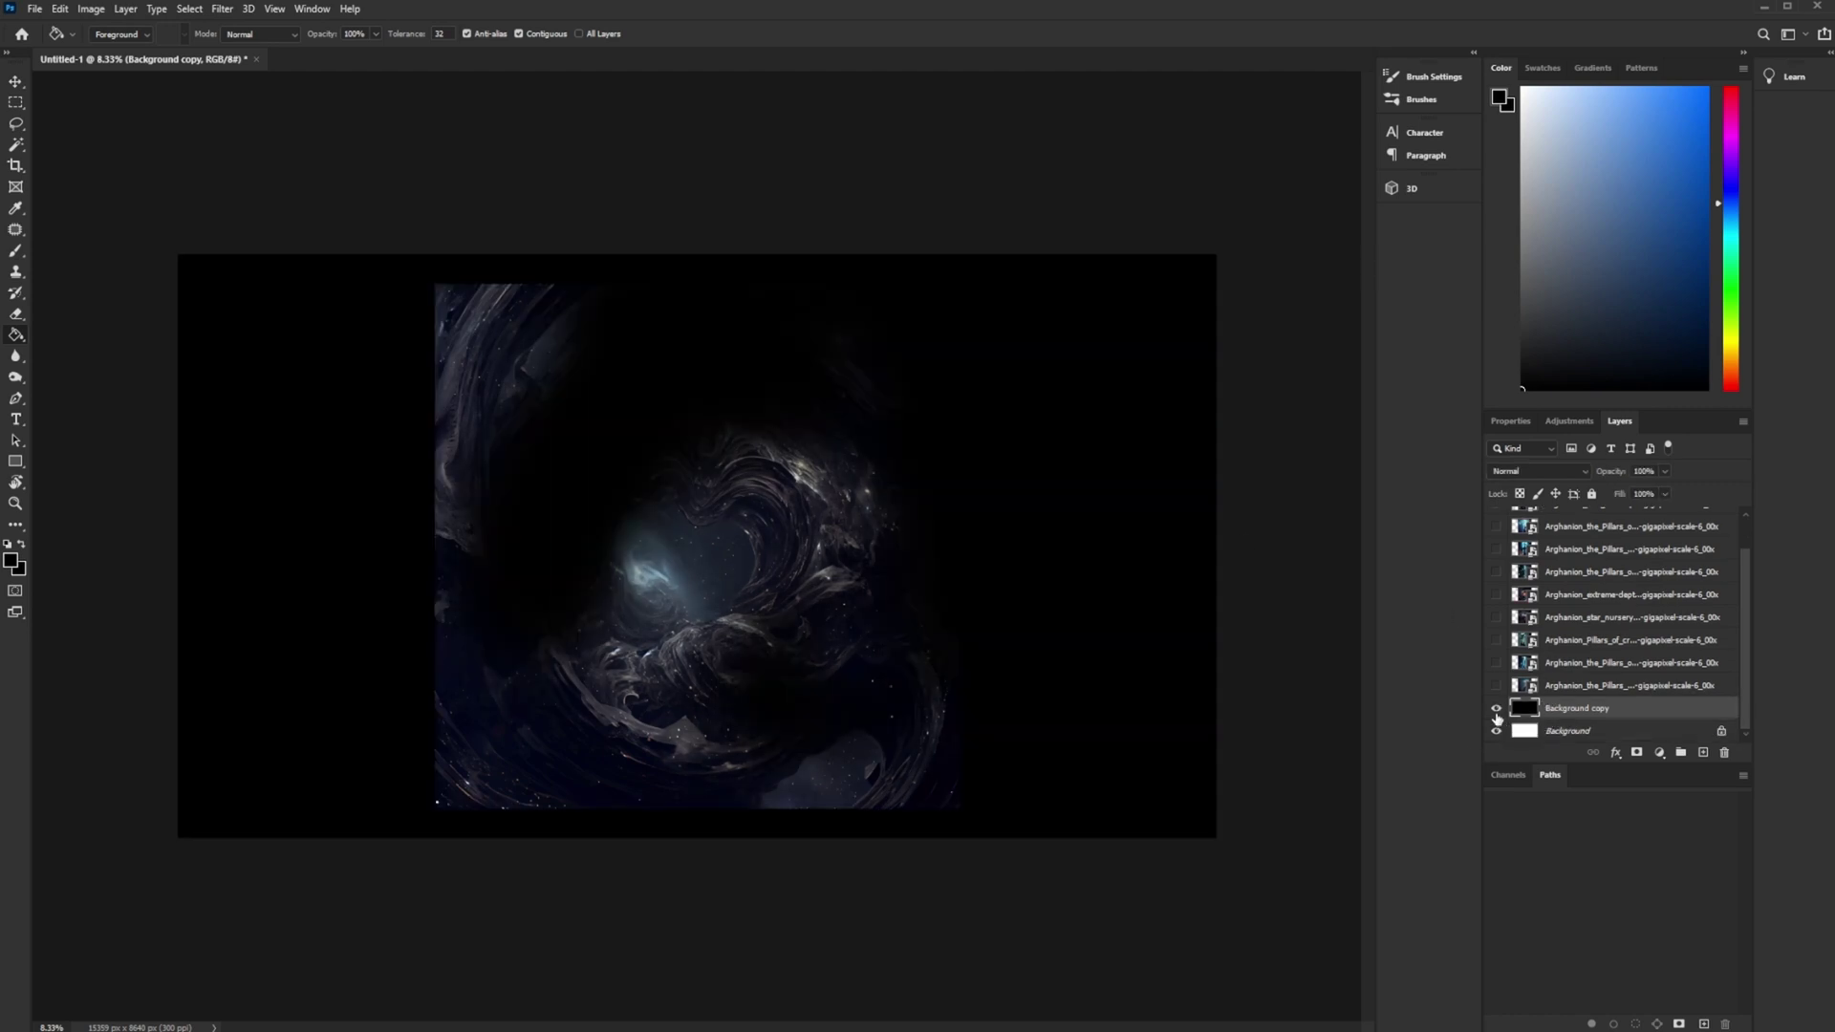
click(1497, 716)
click(1496, 716)
key(b)
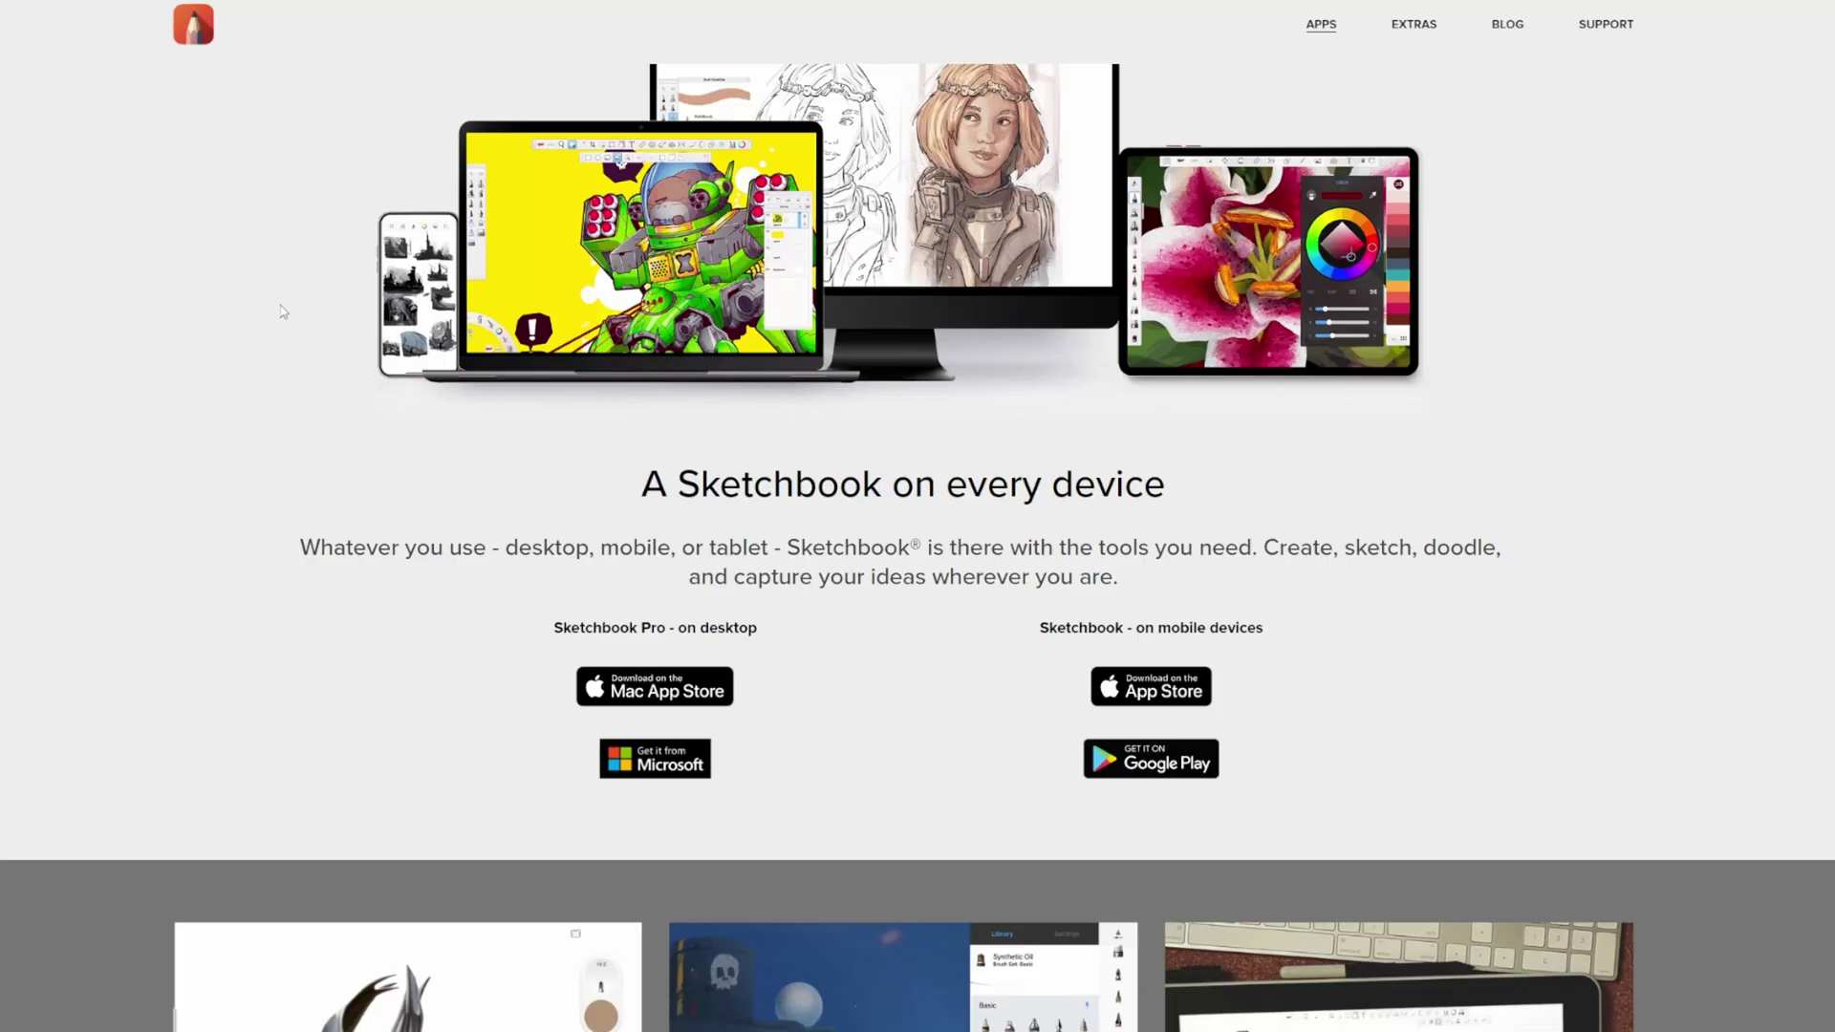
scroll(241, 306, down, 10)
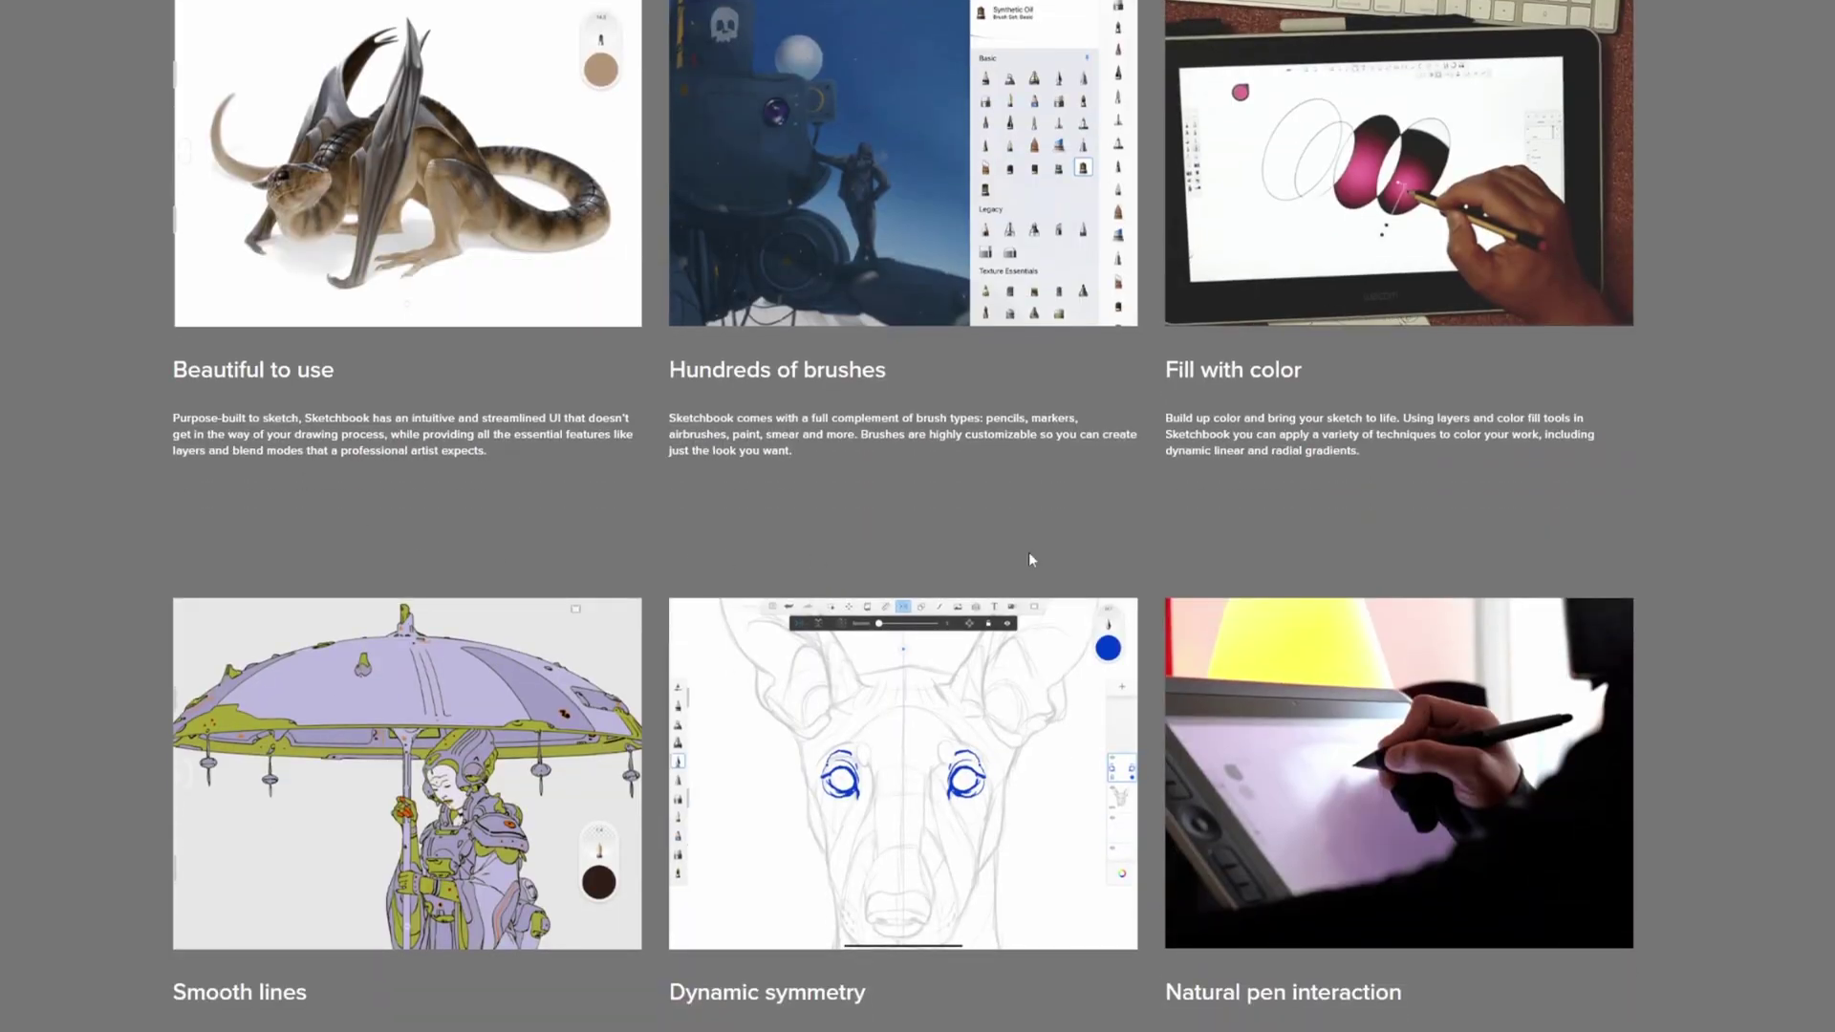
scroll(1578, 439, down, 6)
scroll(1578, 437, up, 8)
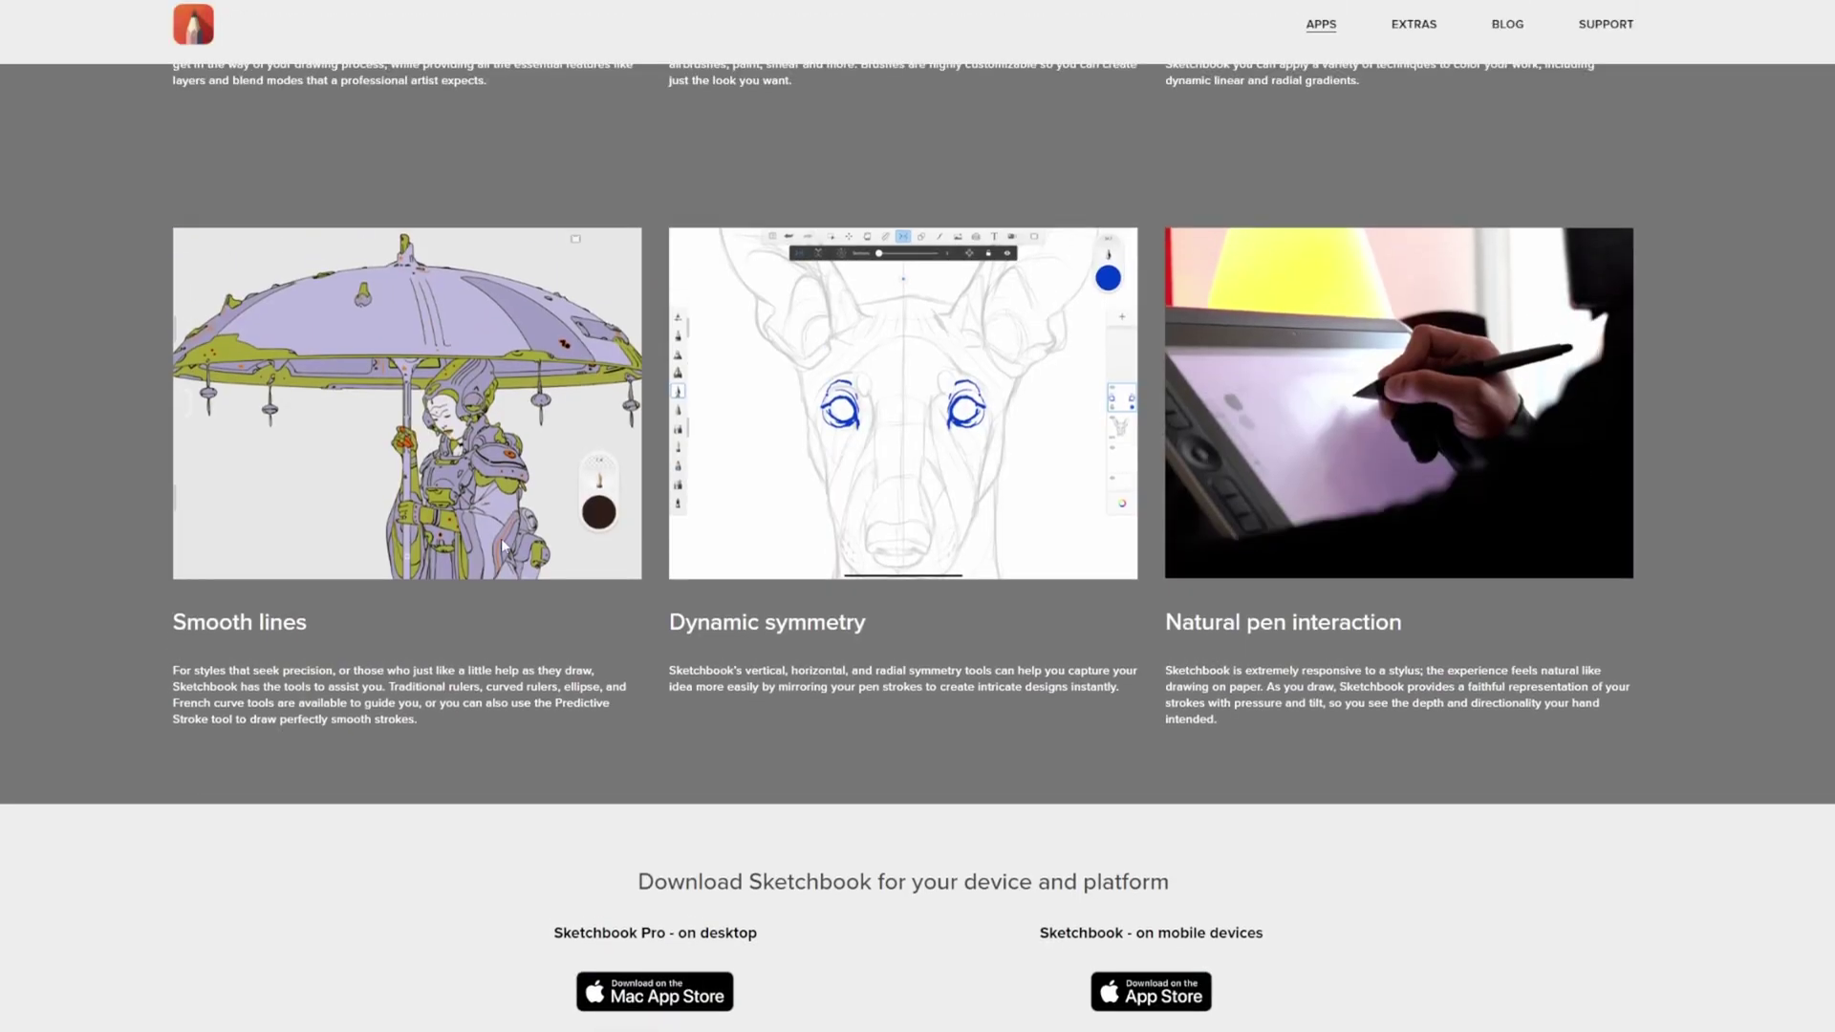
scroll(439, 516, up, 8)
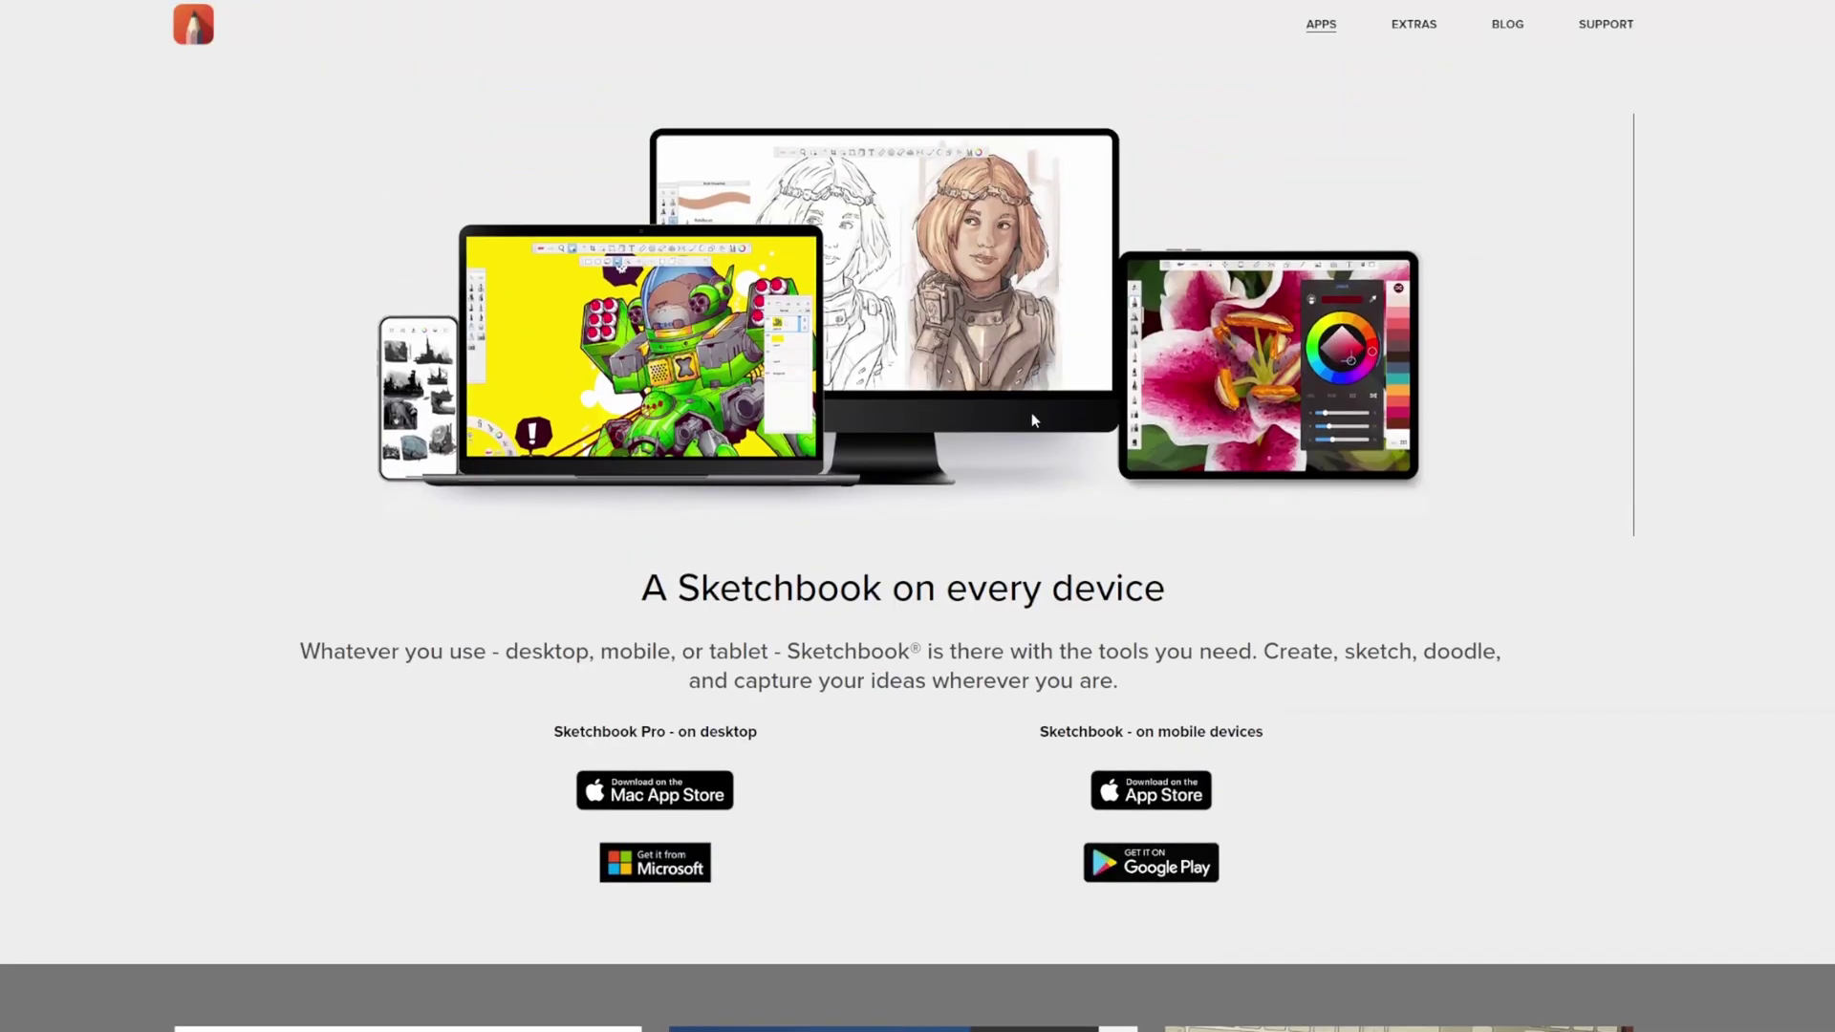
drag(634, 602, 1338, 597)
click(1342, 598)
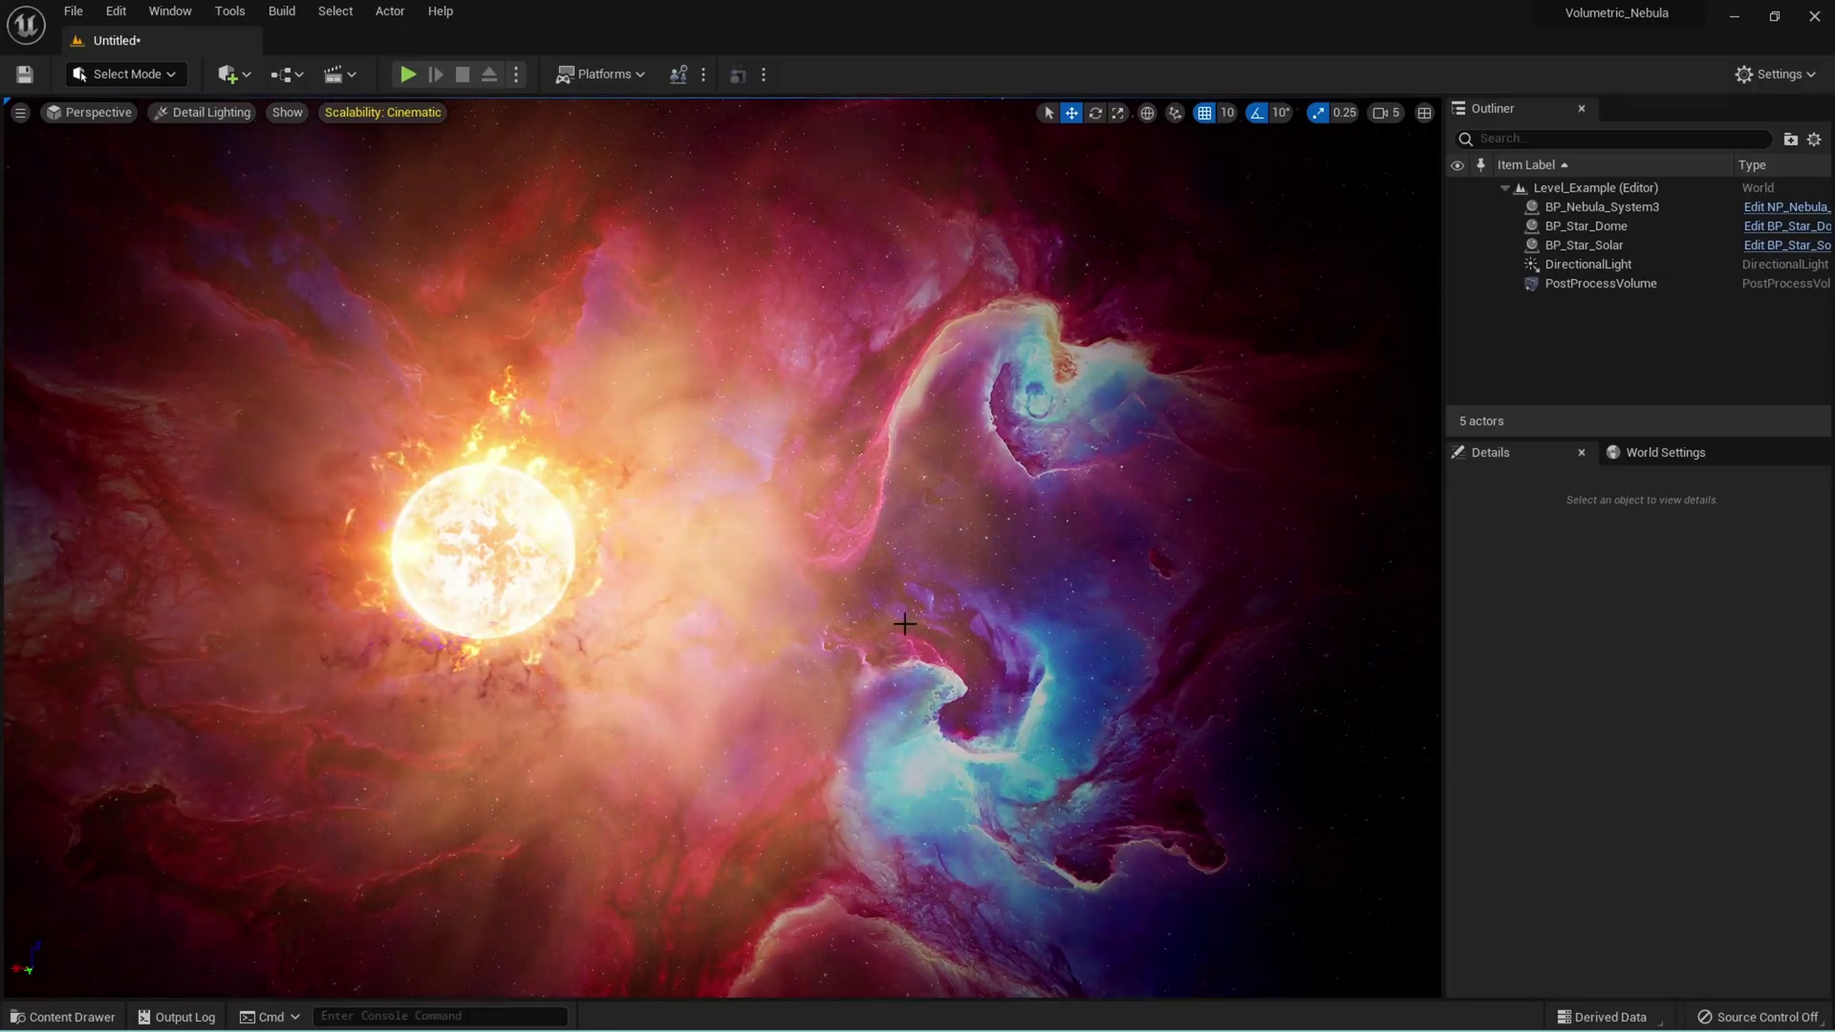
drag(904, 623, 711, 492)
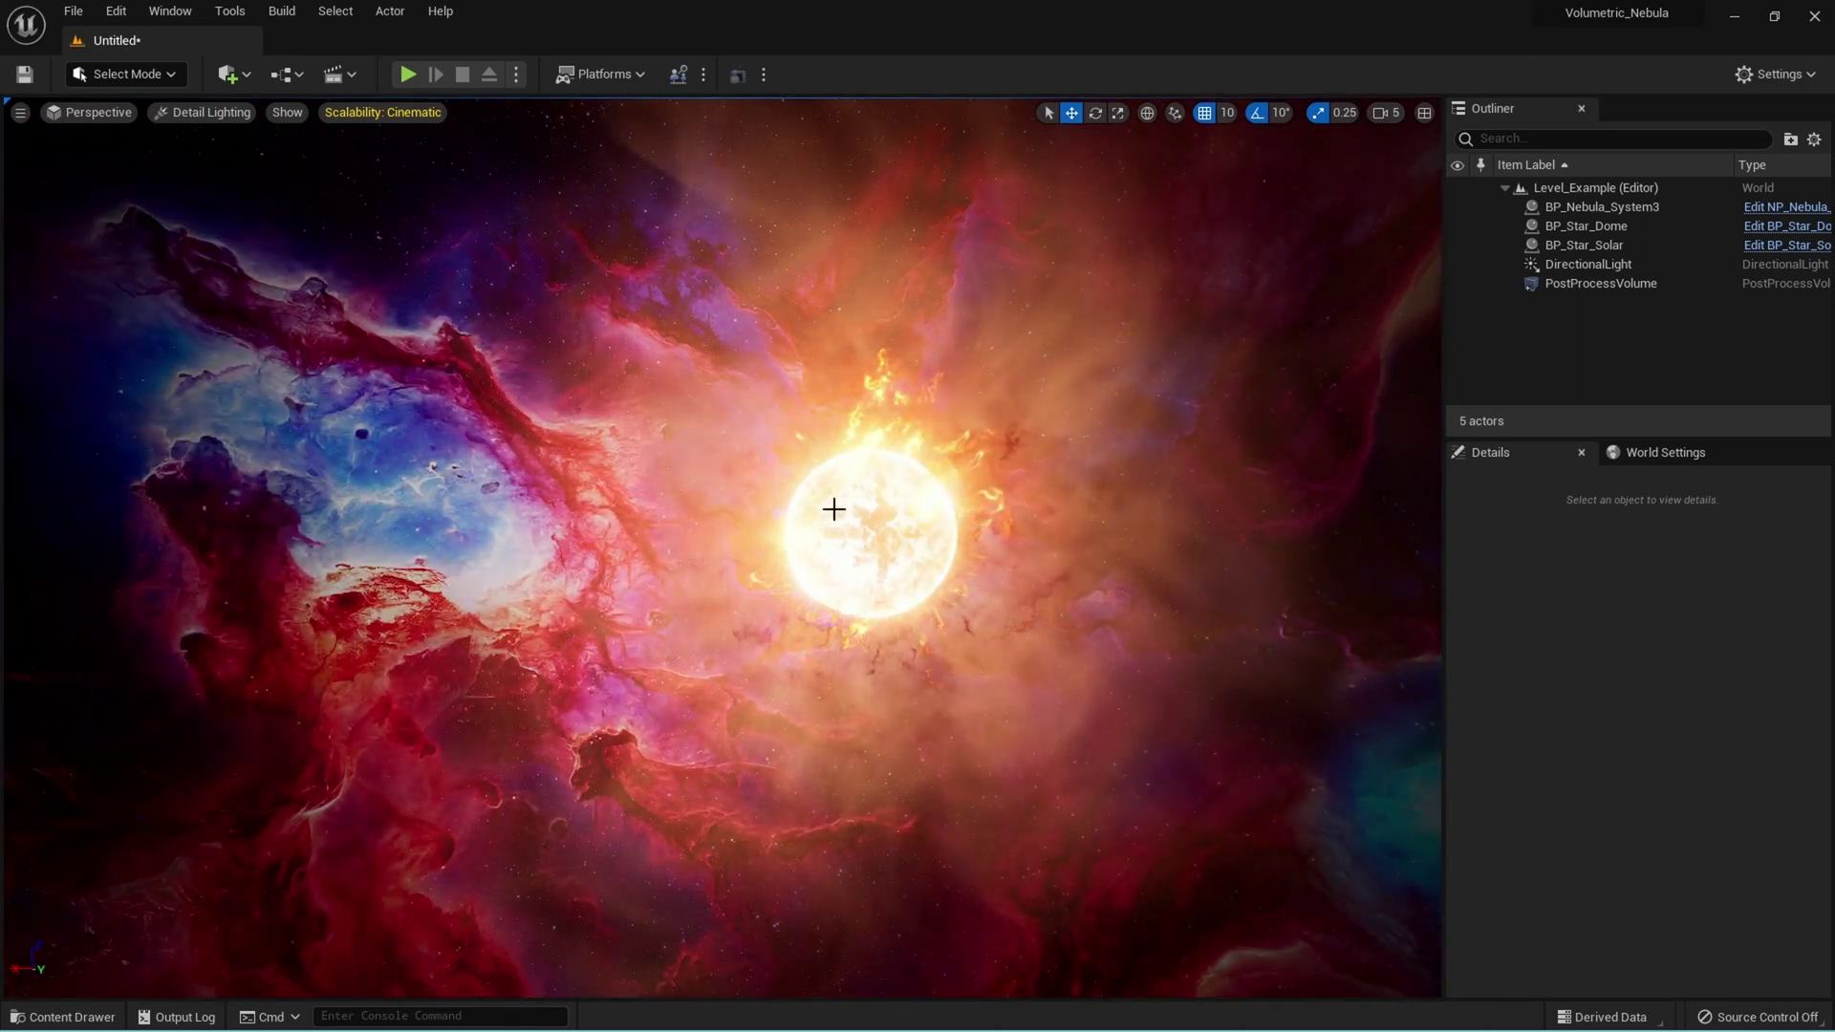
drag(831, 508, 783, 477)
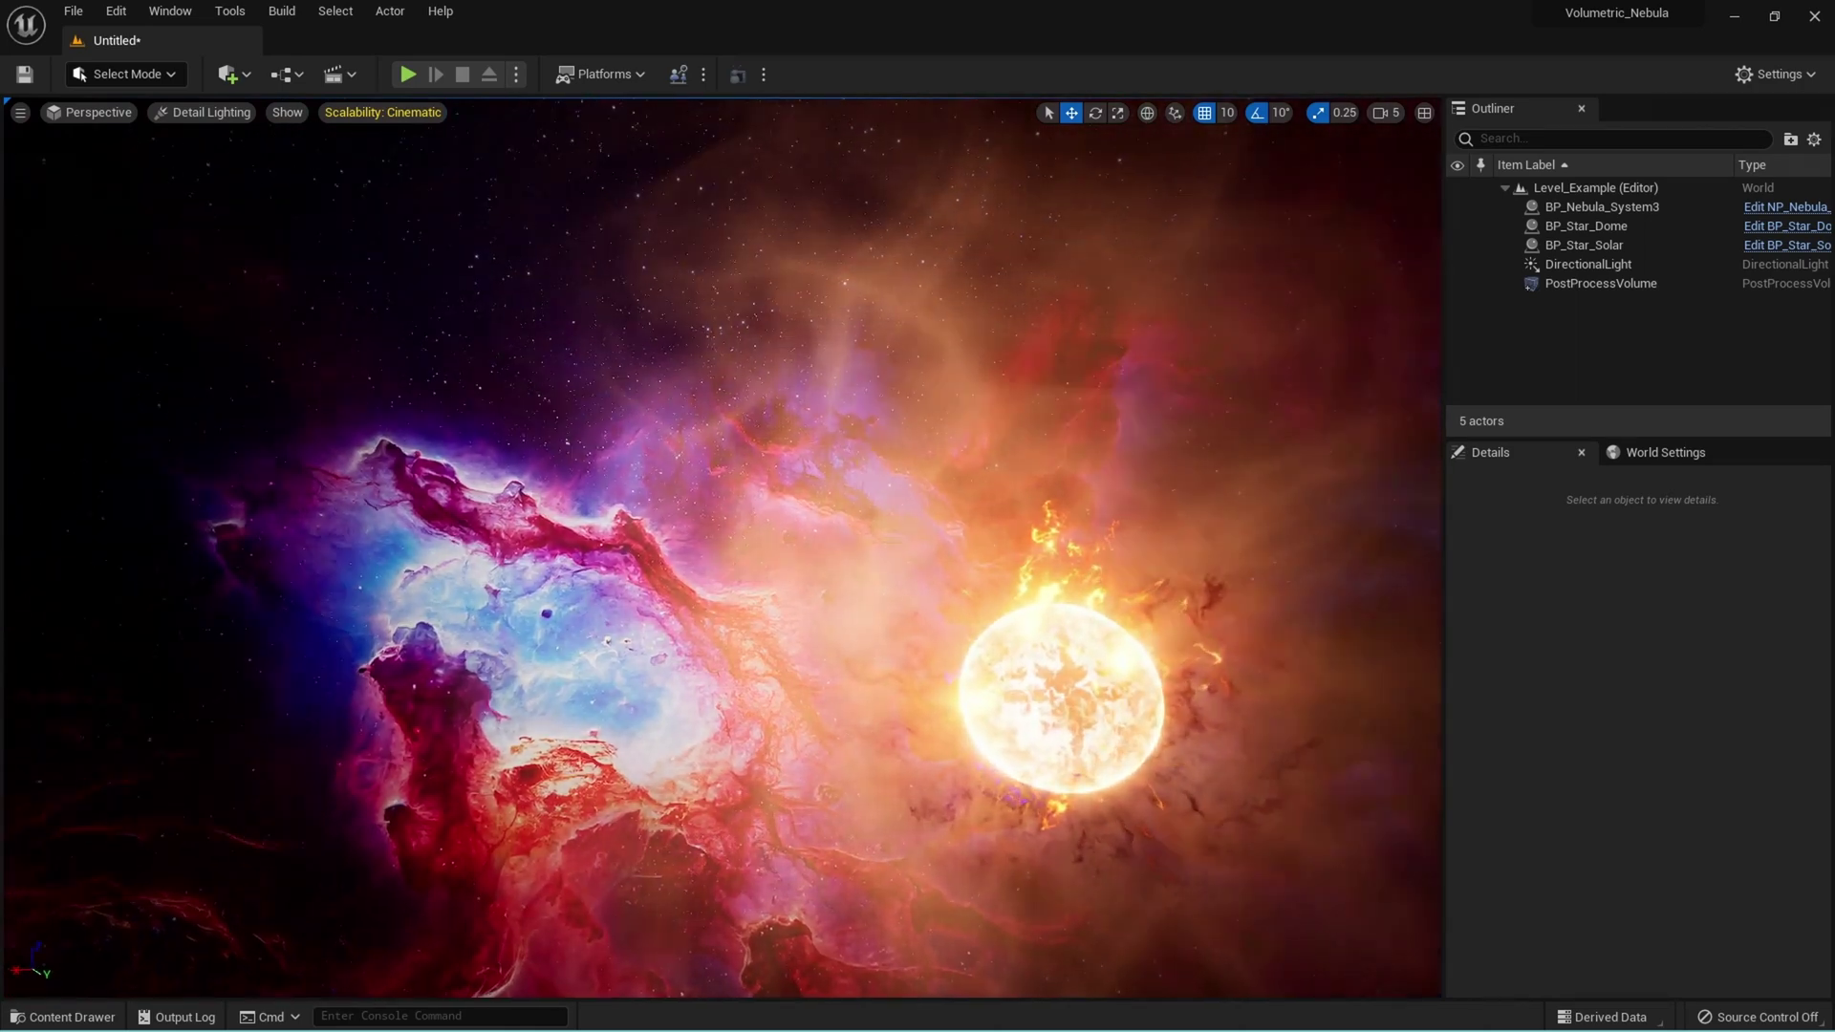
drag(872, 398, 669, 402)
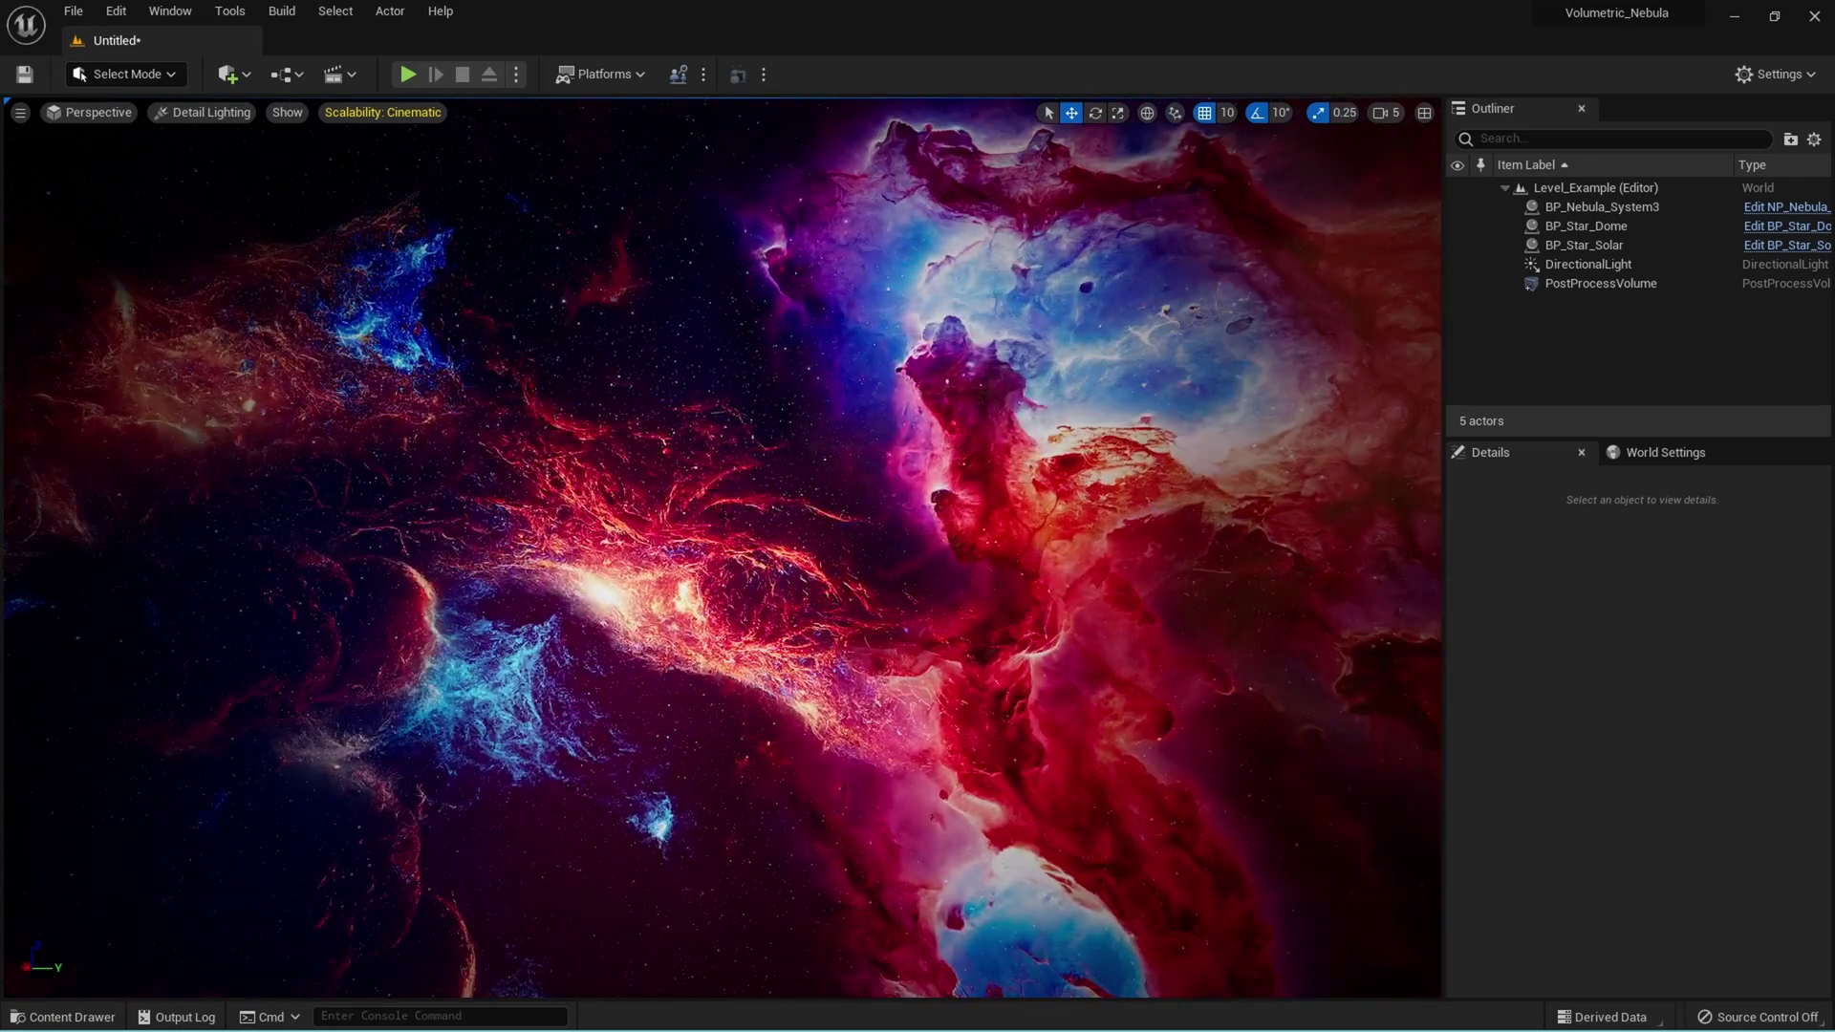